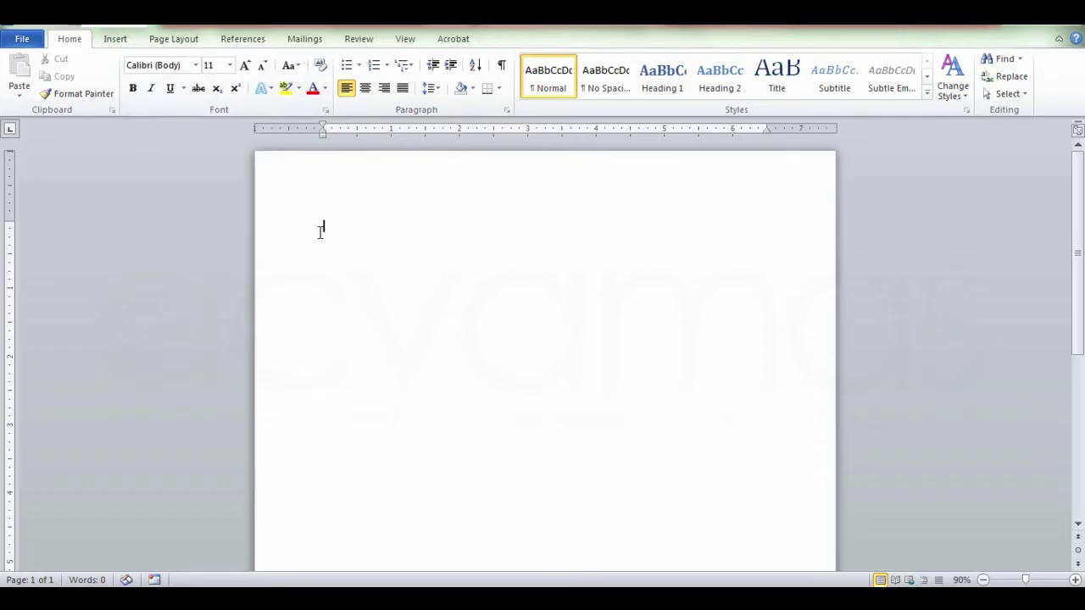
Type the word 'acvamas', then select it, deselect it and select it again
type("acvamas")
left_click_drag(364, 226, 320, 229)
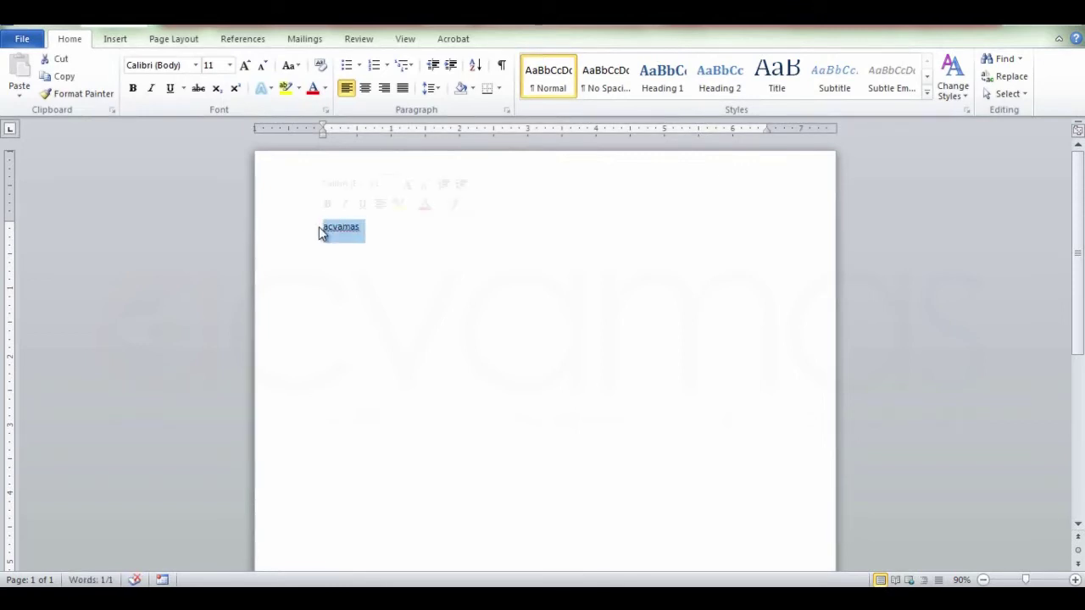
left_click(362, 232)
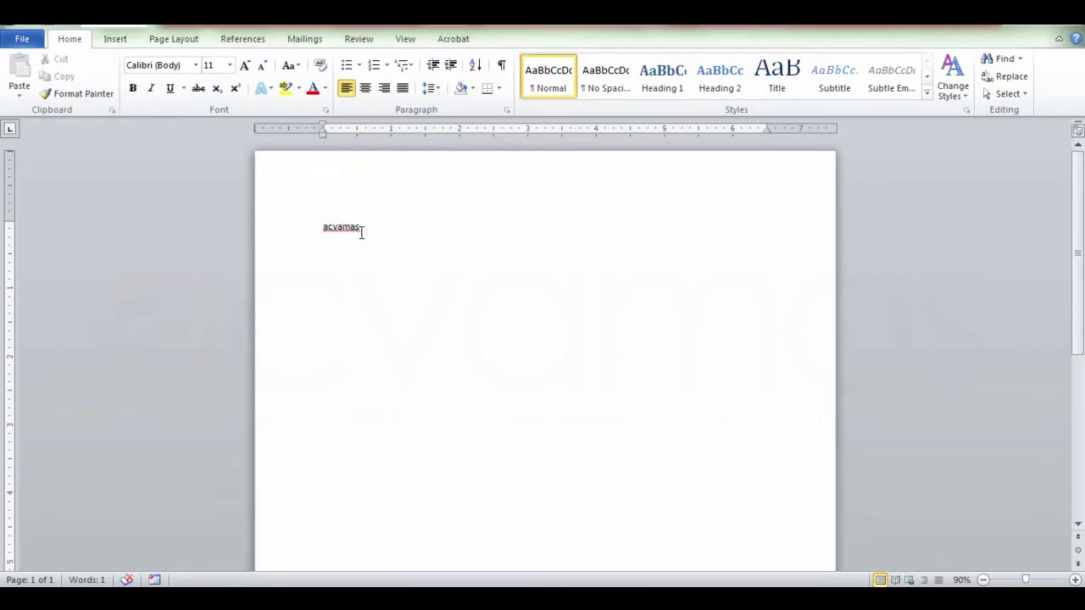
left_click_drag(360, 231, 323, 233)
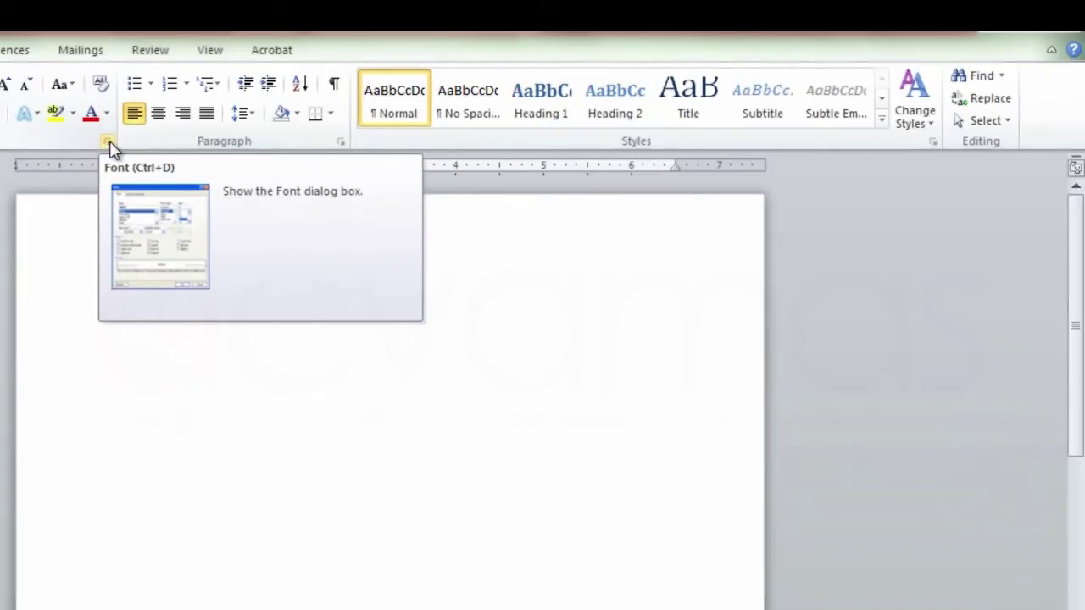
left_click(110, 143)
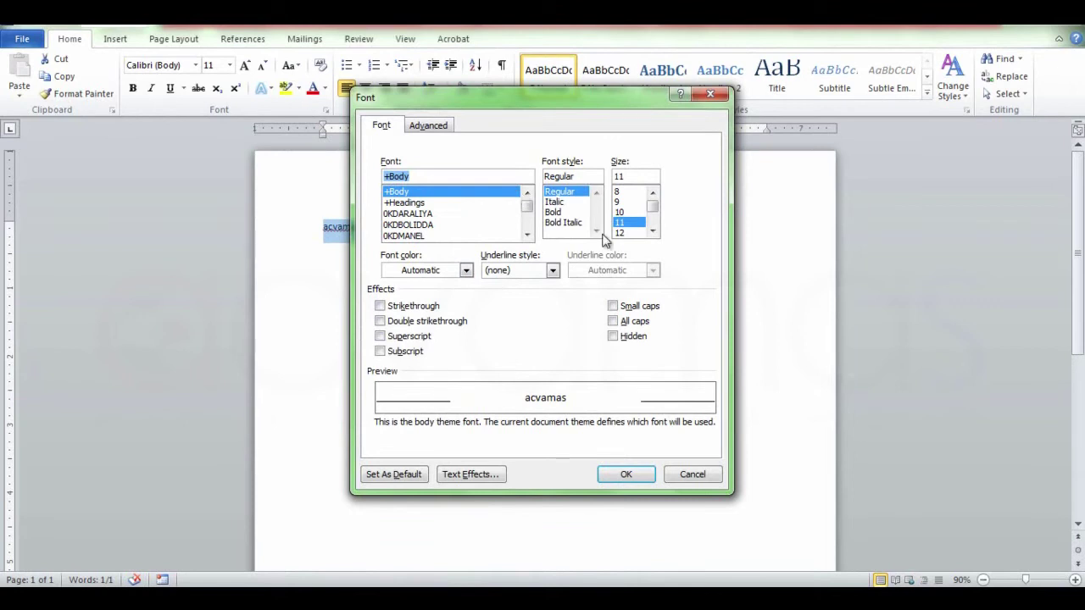
left_click(703, 96)
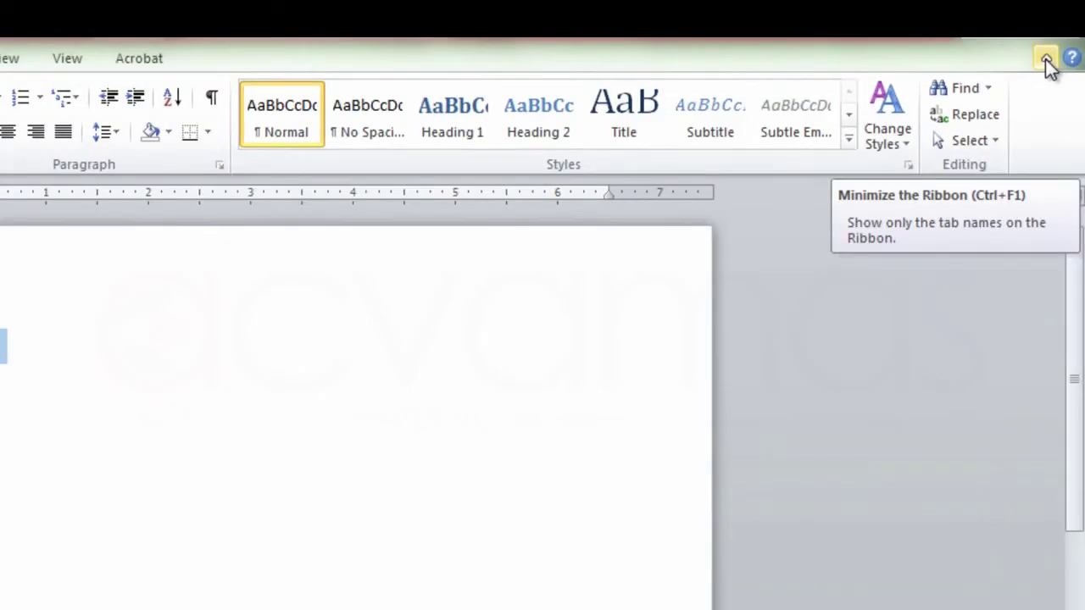
left_click(1036, 75)
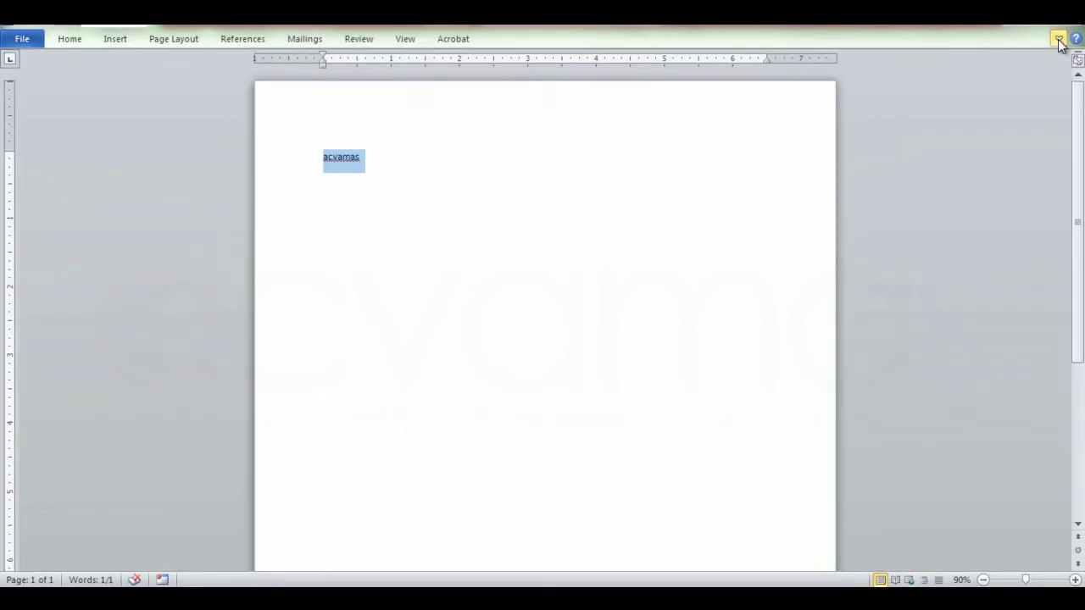
left_click(1059, 40)
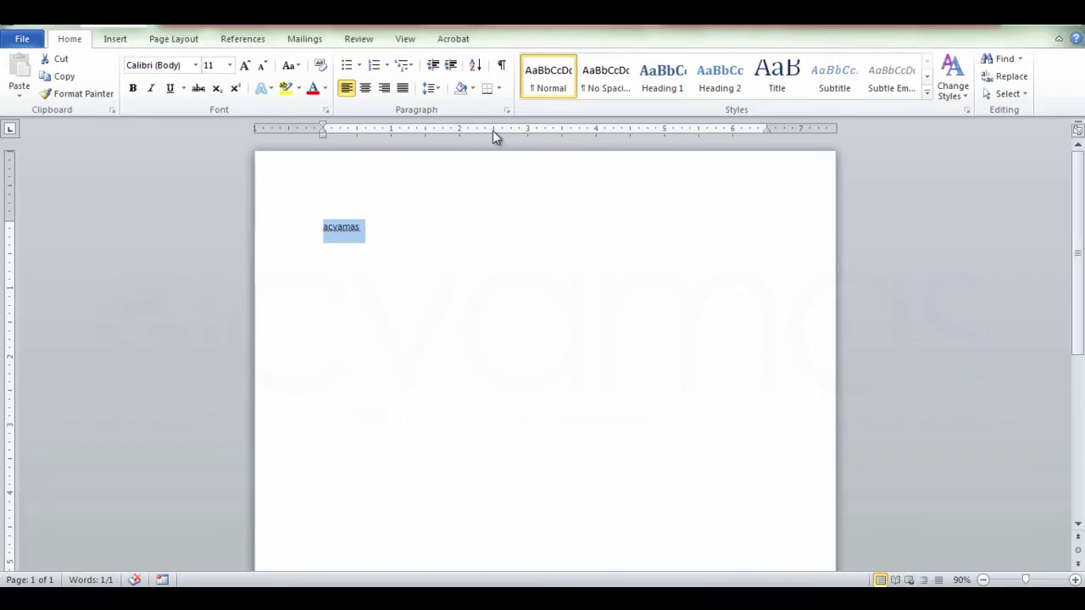
On the View tab, toggle the ruler and gridlines, ending with ruler on and gridlines off, and show the Navigation Pane
left_click(406, 39)
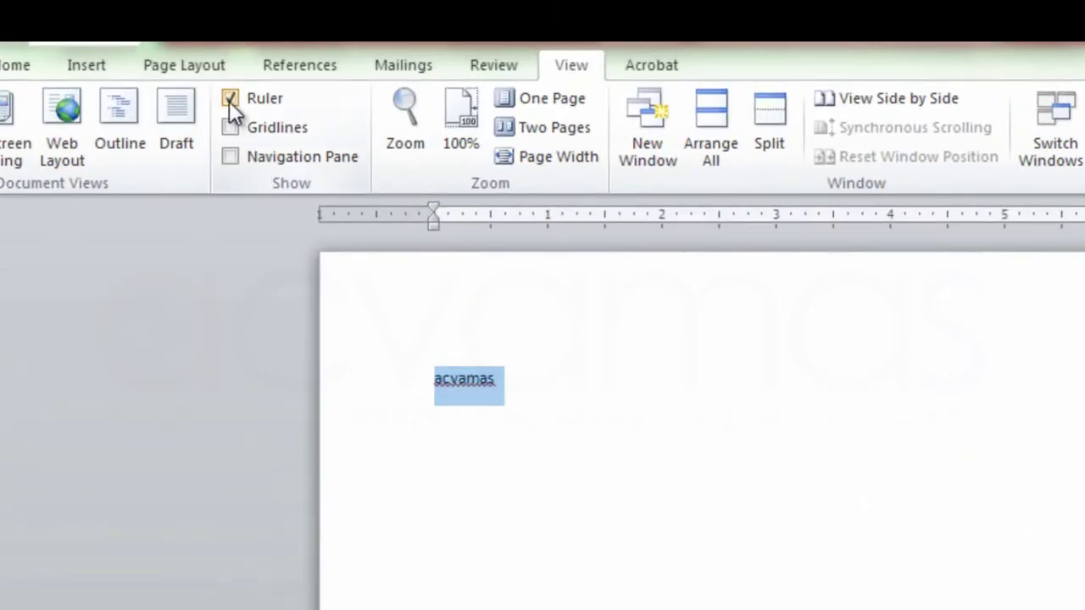
left_click(229, 100)
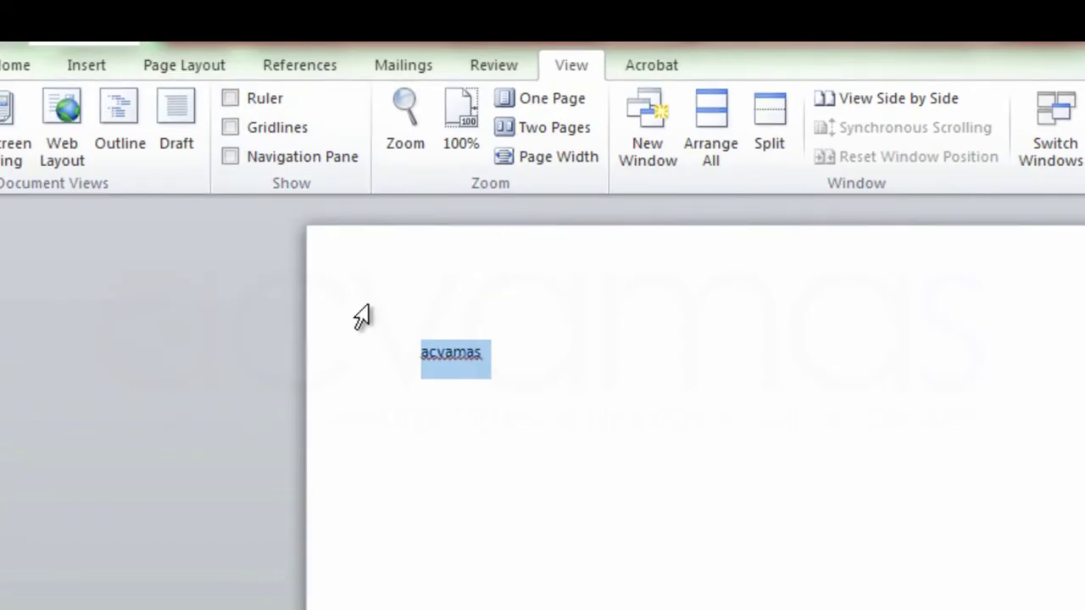
left_click(231, 99)
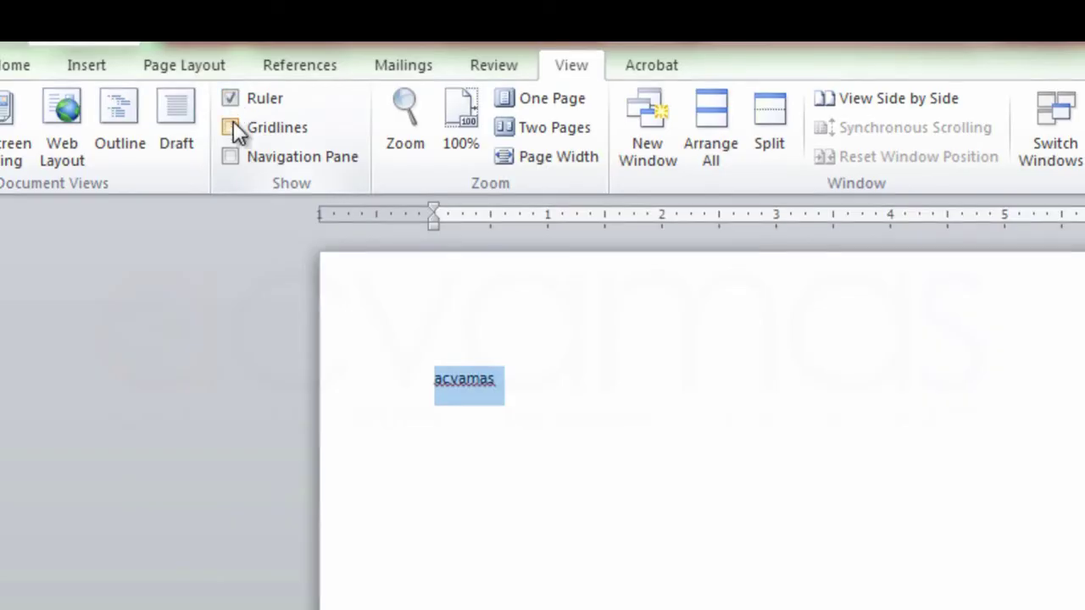
left_click(230, 128)
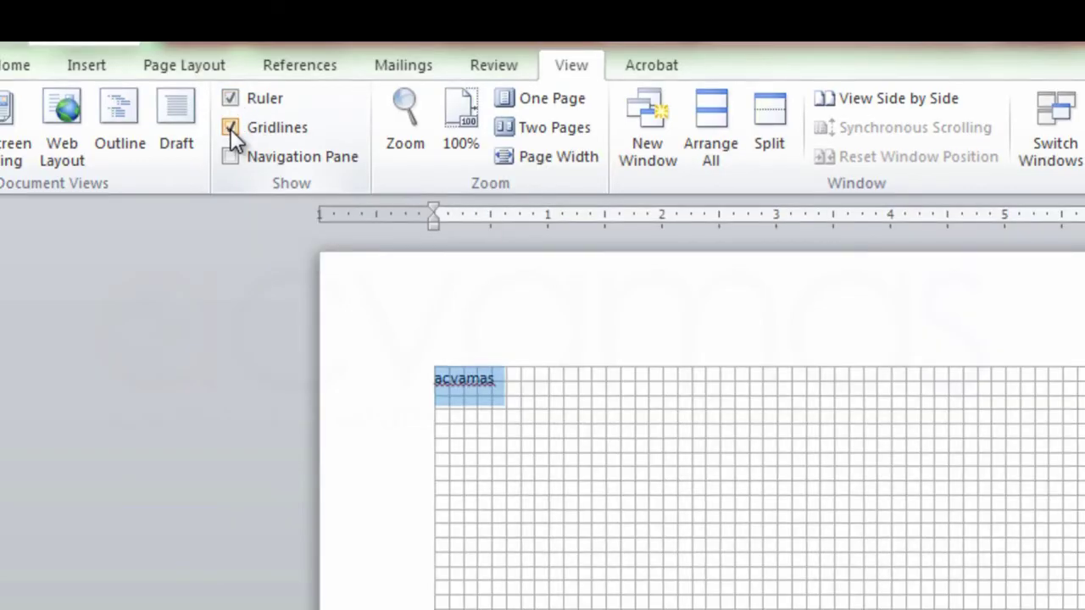
left_click(230, 128)
left_click(230, 157)
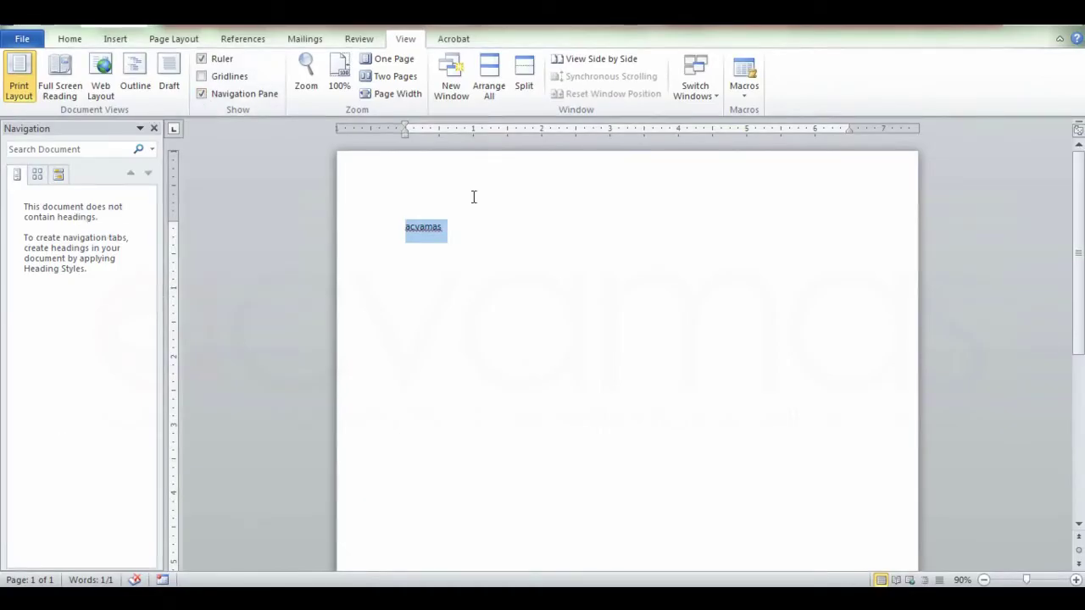
Deselect 'acvamas' and turn off the Navigation Pane
left_click(465, 224)
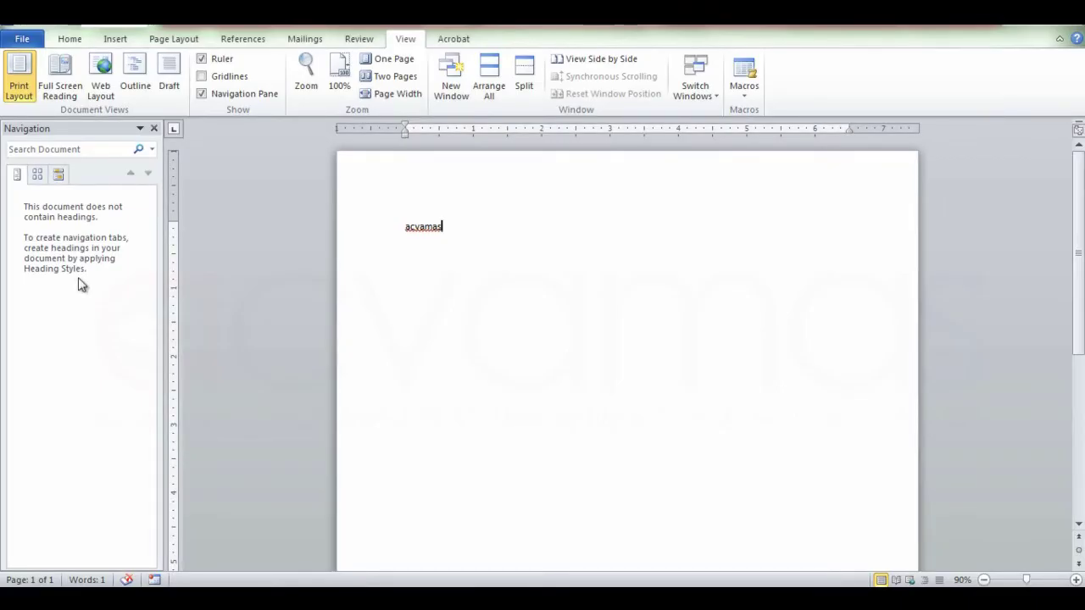
left_click(201, 95)
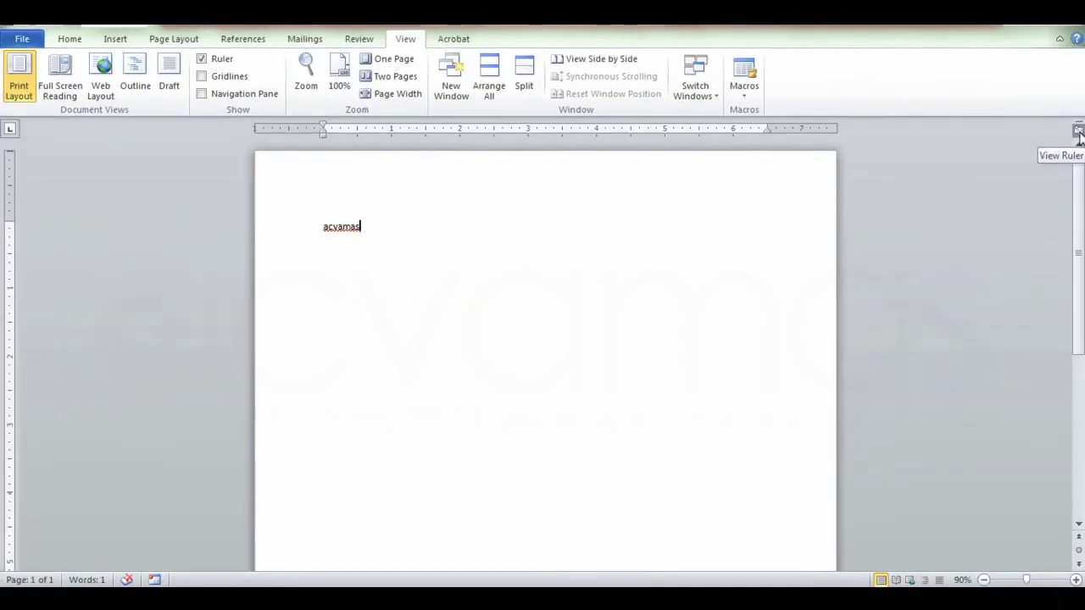
Toggle the ruler off and on several times, leaving it visible
left_click(1079, 130)
left_click(1079, 130)
left_click(1079, 130)
left_click(1079, 130)
left_click(1078, 131)
left_click(1079, 131)
left_click(1078, 131)
left_click(1078, 131)
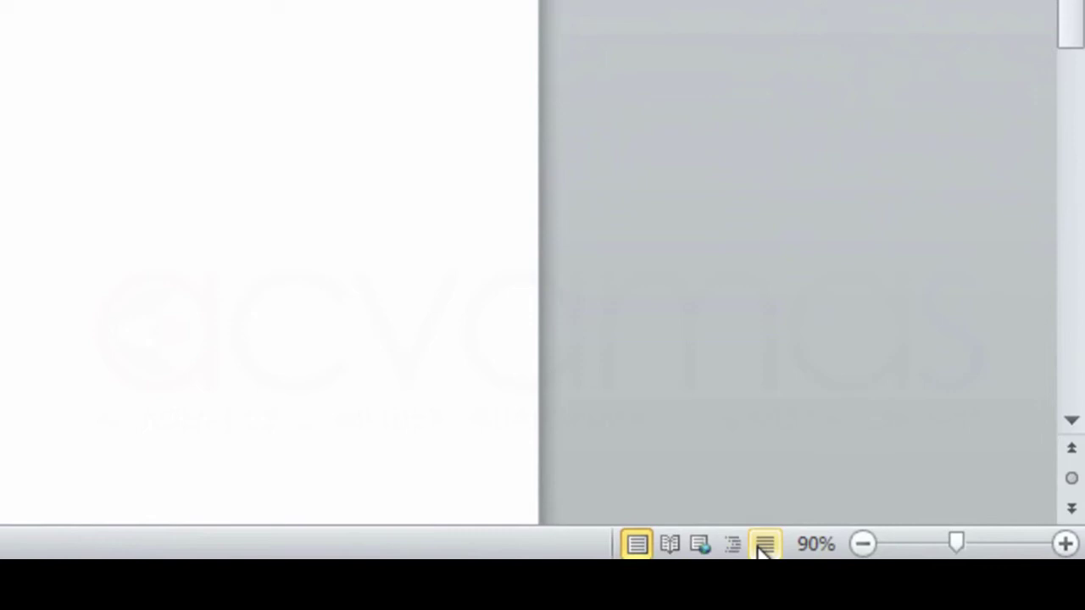
Zoom the page in to 180%, then back out to 60%
left_click(1066, 544)
left_click(1067, 544)
left_click(1066, 545)
left_click(1067, 545)
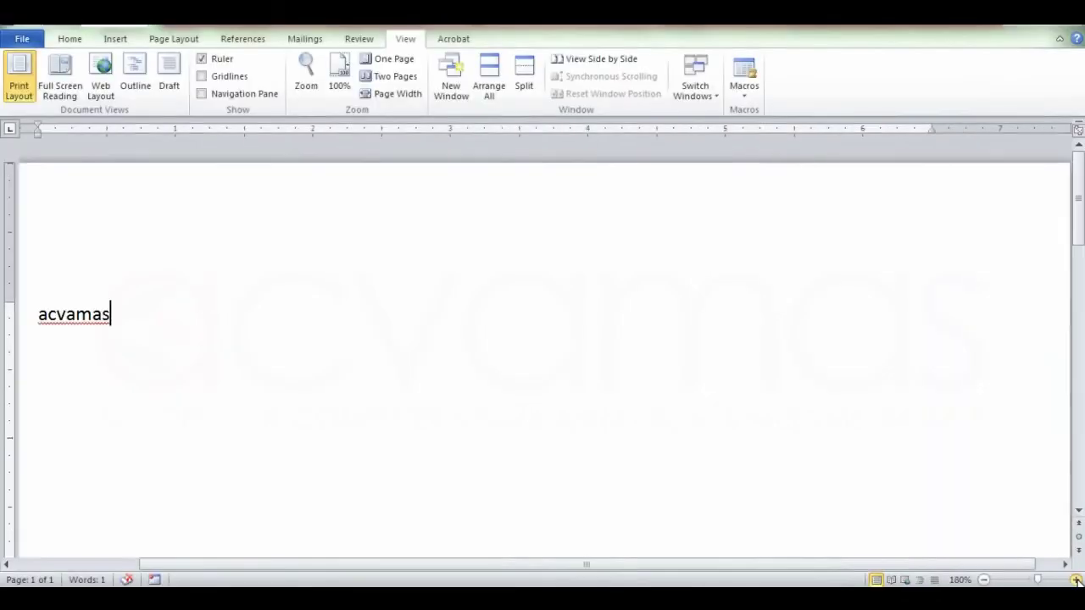
left_click(984, 580)
left_click(984, 580)
left_click(984, 579)
left_click(984, 580)
left_click(984, 580)
left_click(984, 580)
left_click(984, 580)
left_click(984, 580)
left_click(984, 579)
left_click(985, 580)
left_click(984, 580)
left_click(984, 580)
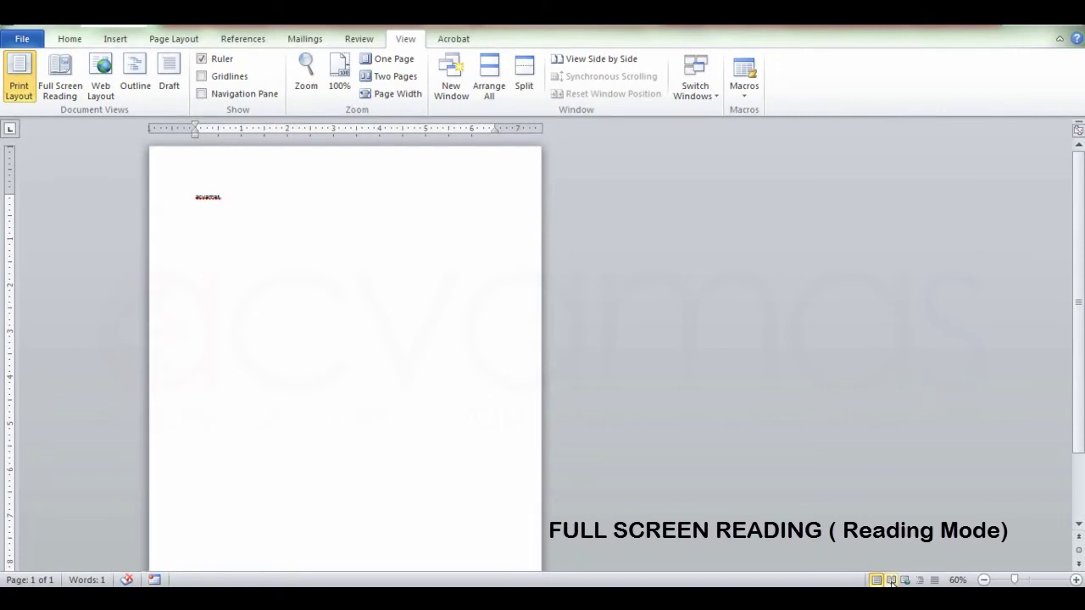
Preview Full Screen Reading view, exit it, and switch to Web Layout view
left_click(891, 581)
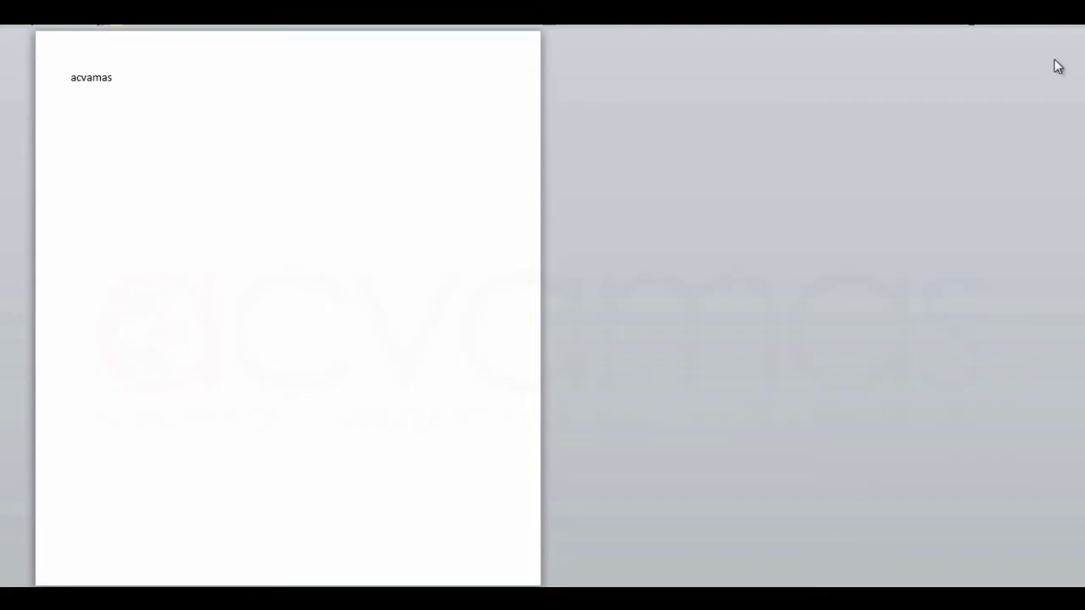
left_click(1060, 27)
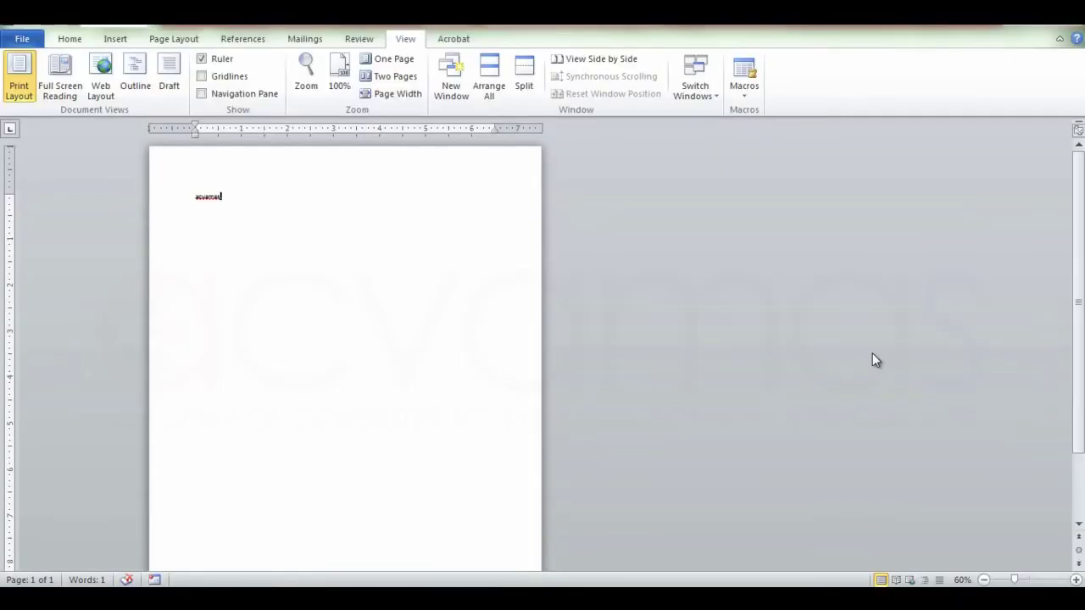
left_click(909, 581)
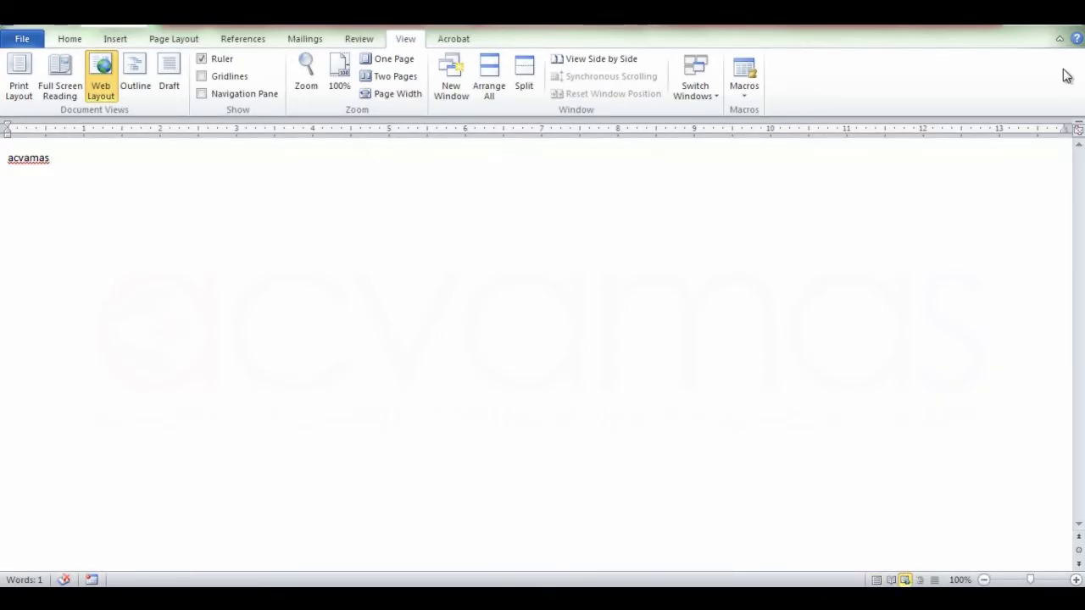
Return to Print Layout, delete 'acvamas', and zoom the page to 80%
left_click(877, 580)
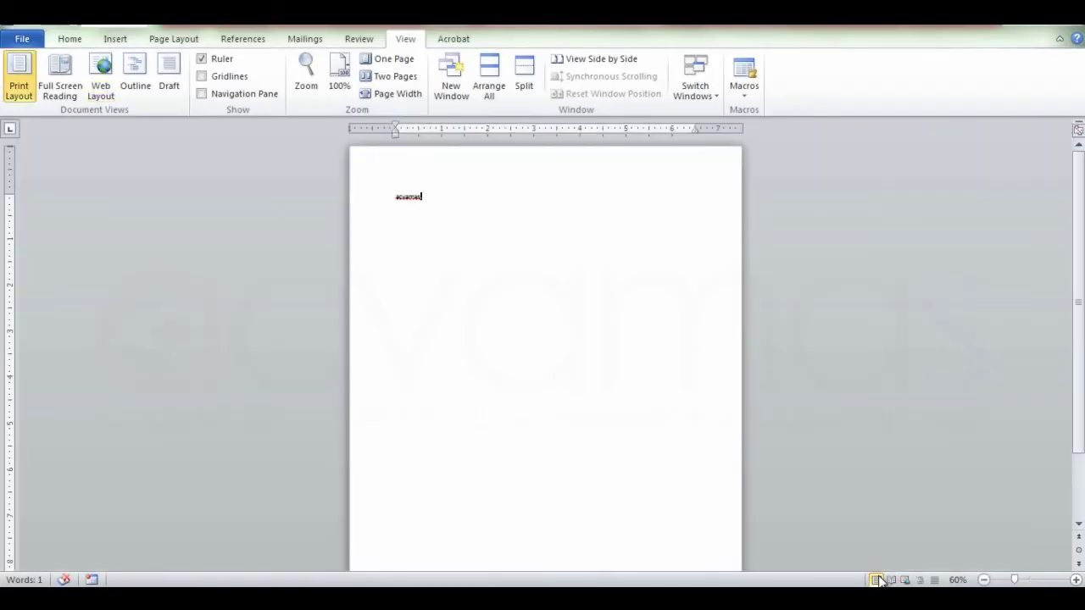
left_click_drag(431, 197, 387, 195)
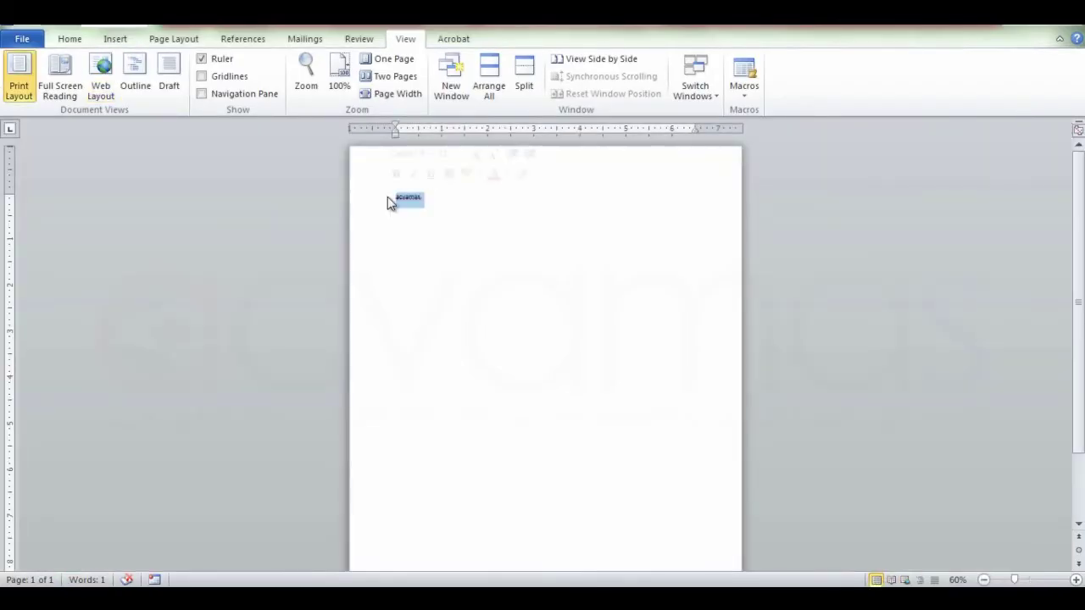
key("Delete")
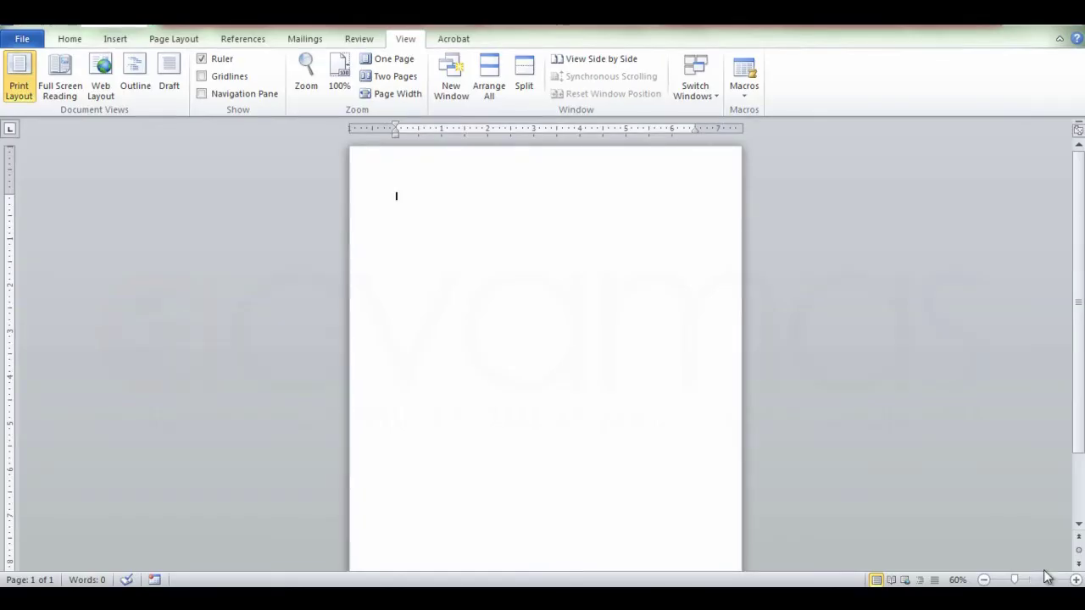
left_click(1076, 580)
left_click(1076, 580)
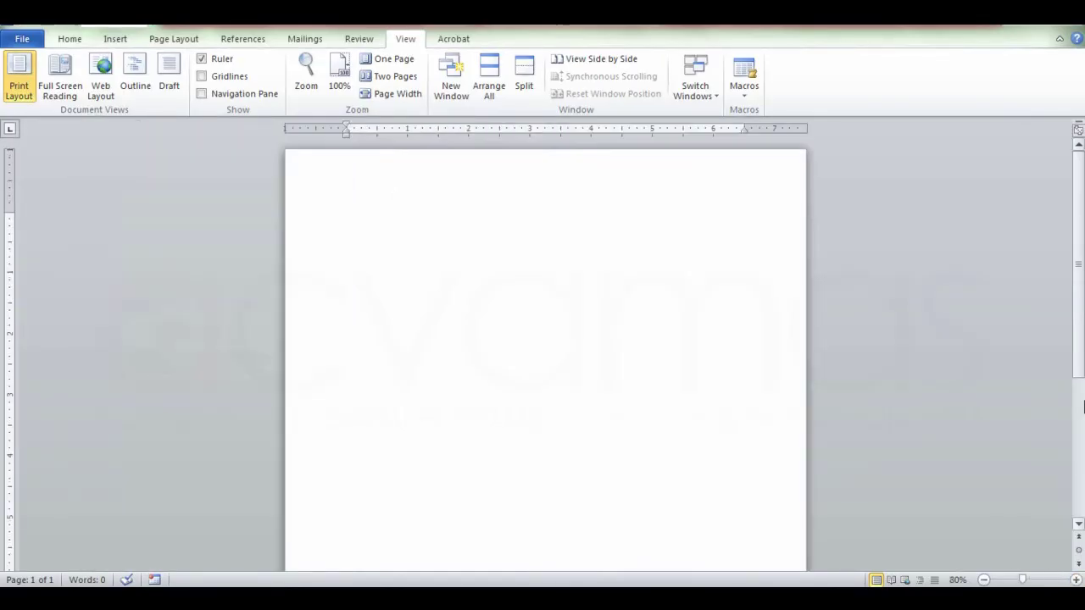
Type a line of test text, insert extra words into it, then erase it all
type("Klvklfnv jkdn kjdn jksfvnjkdfvn kjcnv kj")
key("ctrl+Left")
key("ctrl+Left")
key("ctrl+Left")
type("jkdn kjdn")
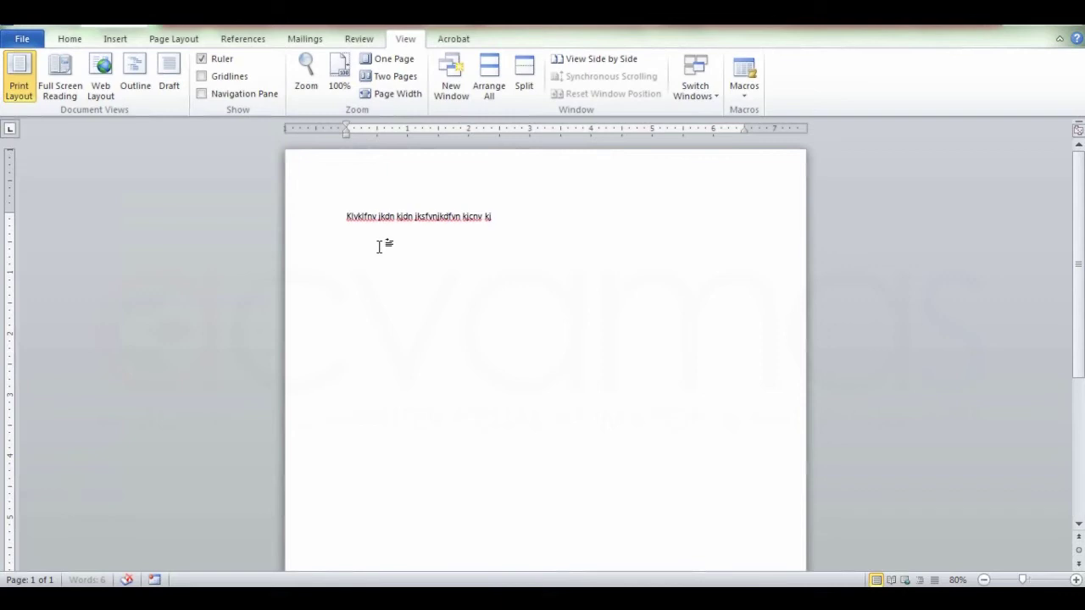
key("End")
key("ctrl+shift+Left")
key("BackSpace")
key("ctrl+BackSpace")
key("ctrl+BackSpace")
key("BackSpace")
key("BackSpace")
key("BackSpace")
key("BackSpace")
key("BackSpace")
key("BackSpace")
key("BackSpace")
key("BackSpace")
key("BackSpace")
key("BackSpace")
key("BackSpace")
key("BackSpace")
key("BackSpace")
key("BackSpace")
key("BackSpace")
key("BackSpace")
key("BackSpace")
key("BackSpace")
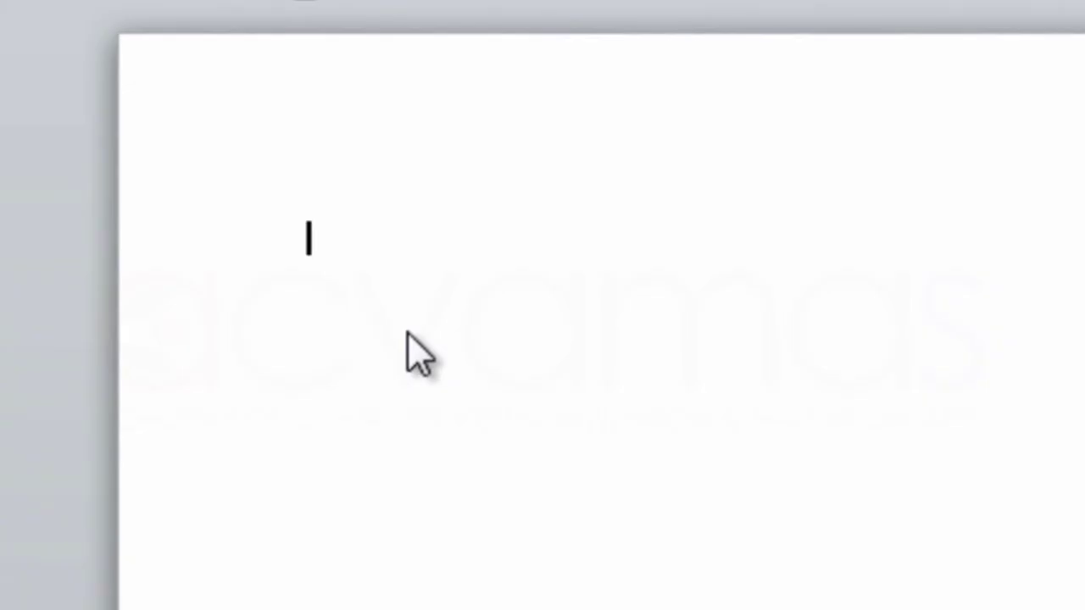
Generate four sample paragraphs with =rand(4), 238 words in total
type("+")
key("BackSpace")
type("=rand")
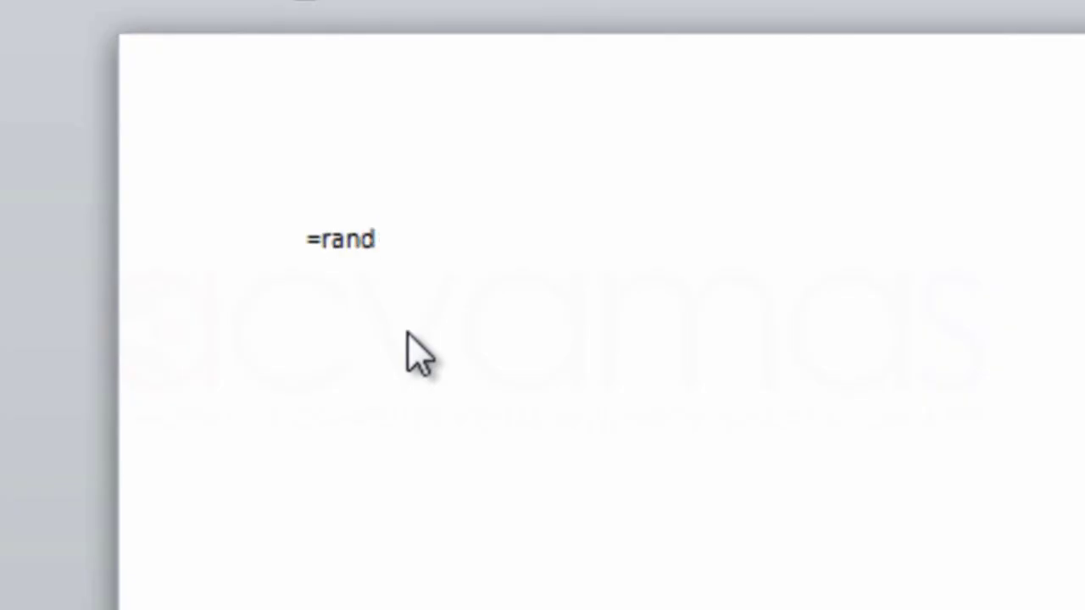
type("(6")
key("BackSpace")
type("3")
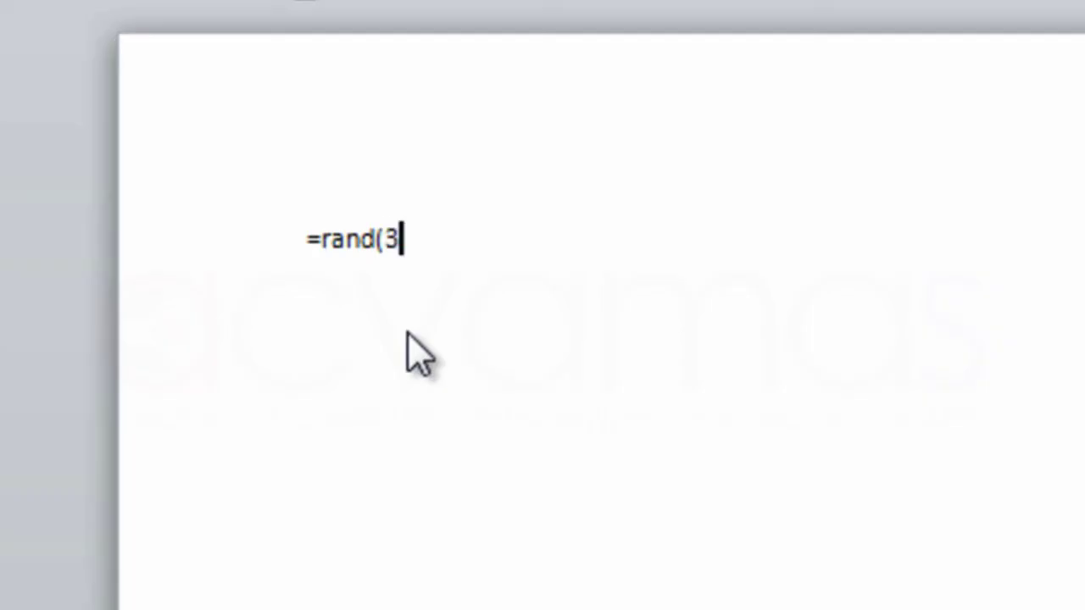
key("BackSpace")
type("2")
key("BackSpace")
type("4)")
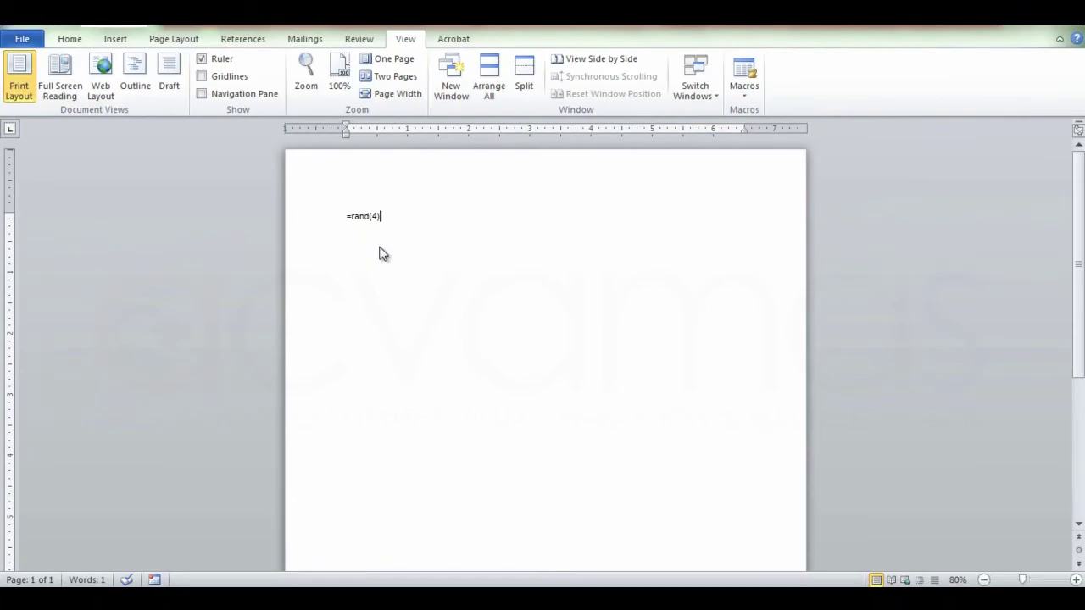
key("Return")
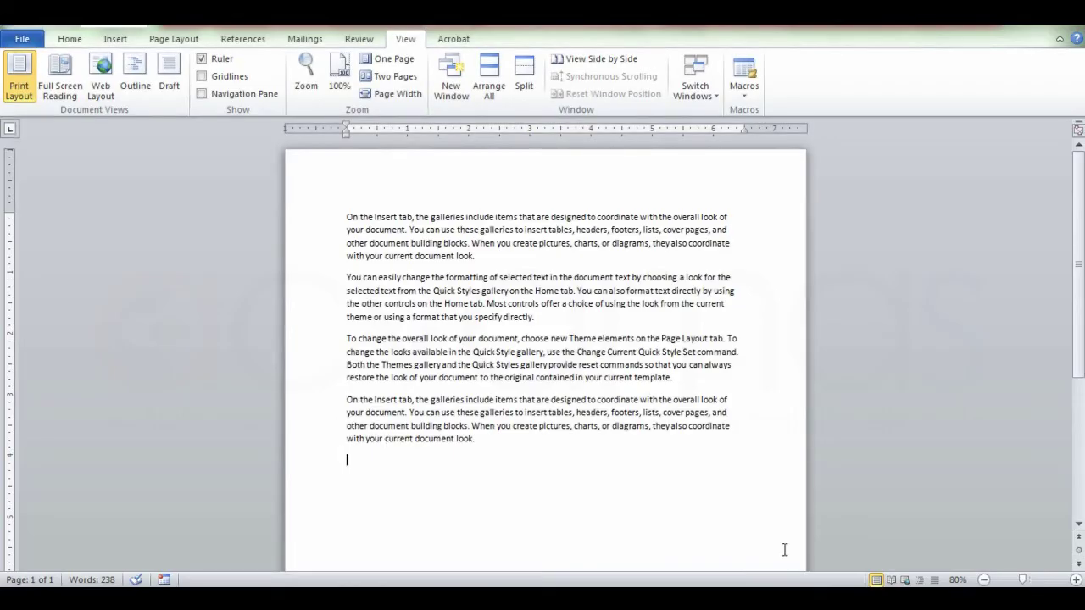
left_click(893, 580)
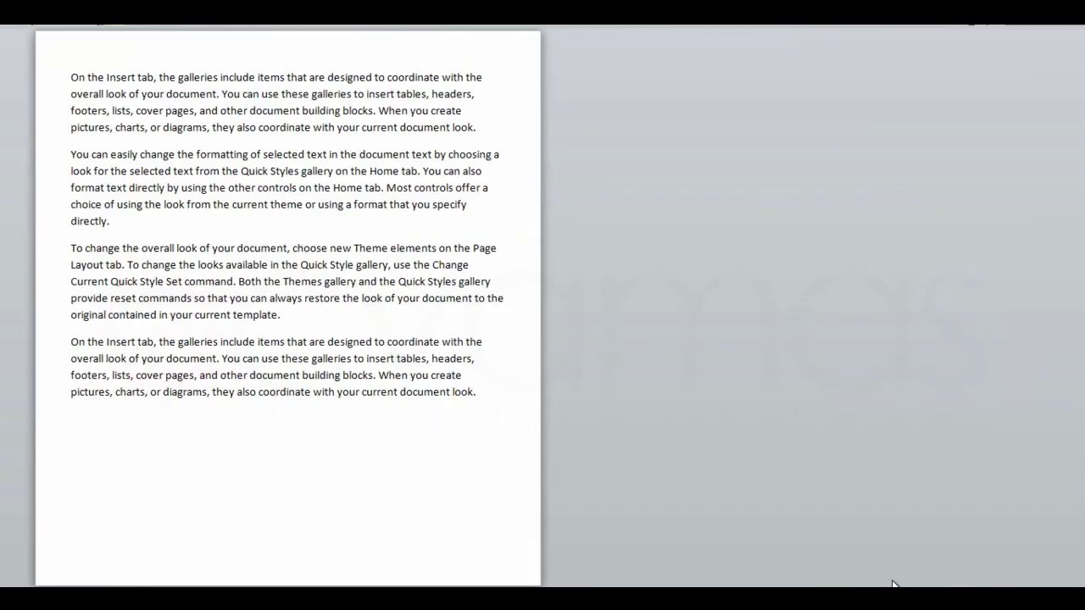
left_click(1061, 28)
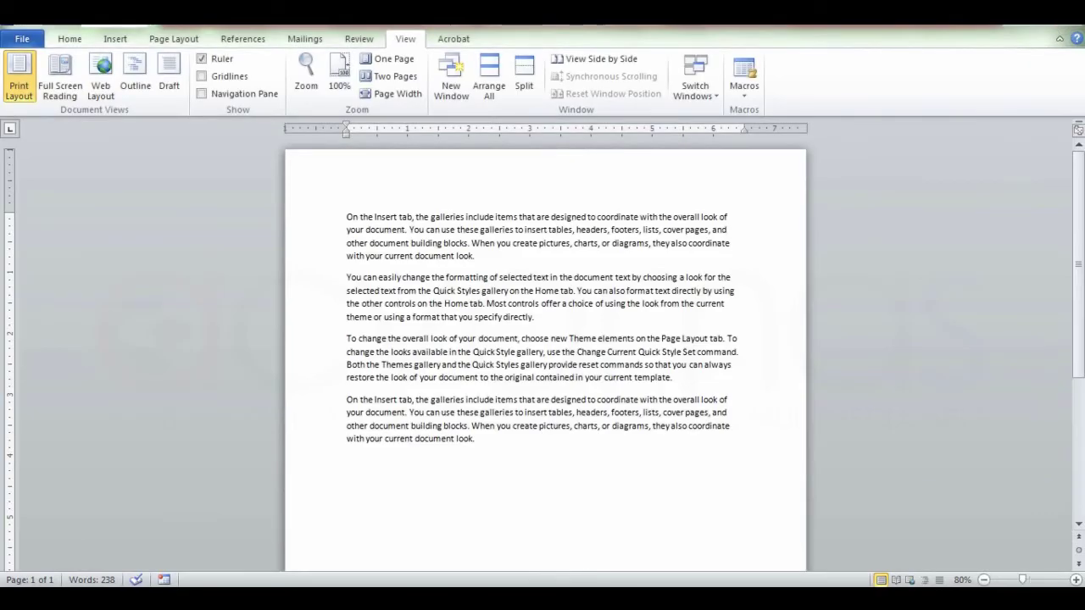
left_click(910, 580)
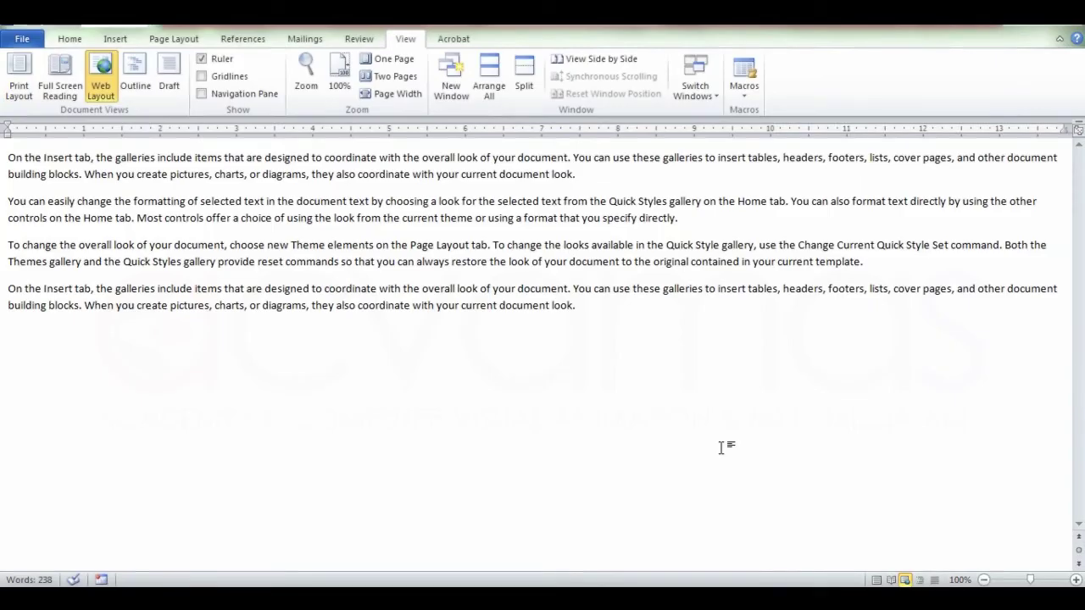
left_click(920, 581)
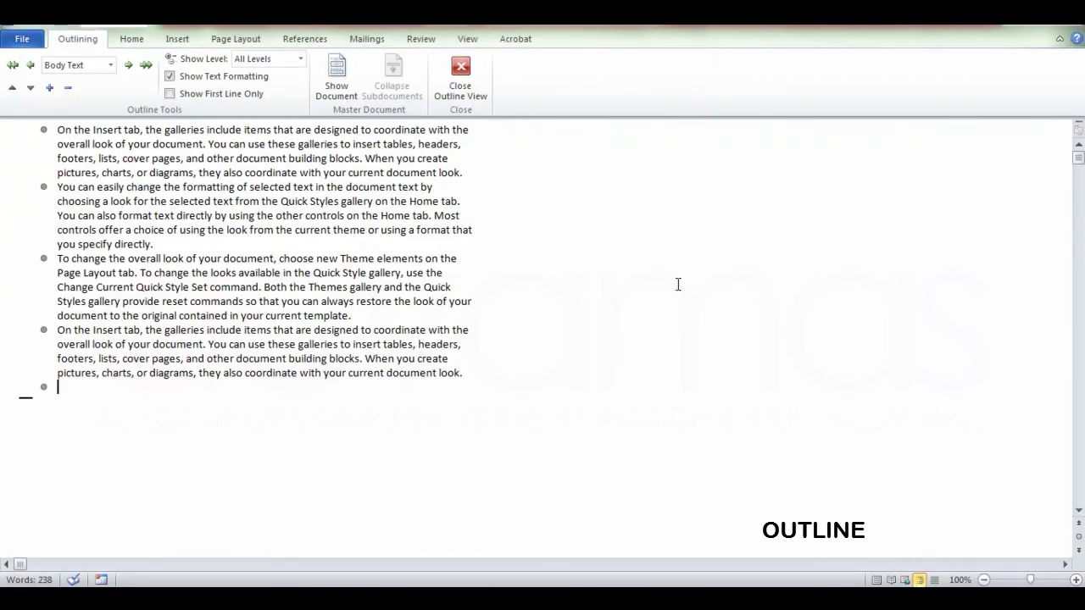
left_click(460, 81)
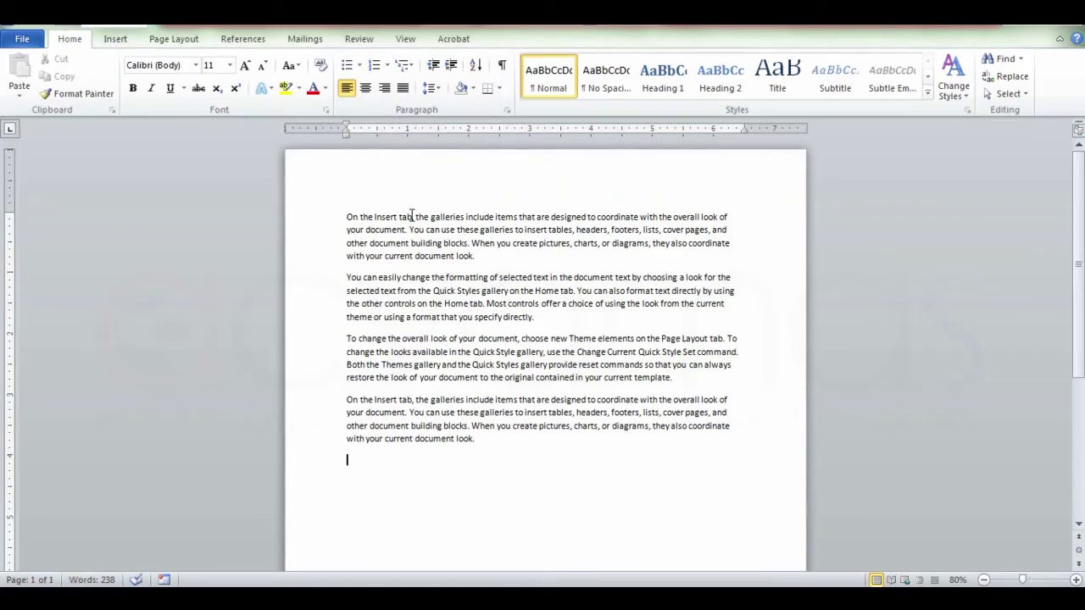
Copy 'On the Insert tab' and paste it as a Heading 1 title above the first paragraph
left_click_drag(413, 217, 348, 219)
key("ctrl+c")
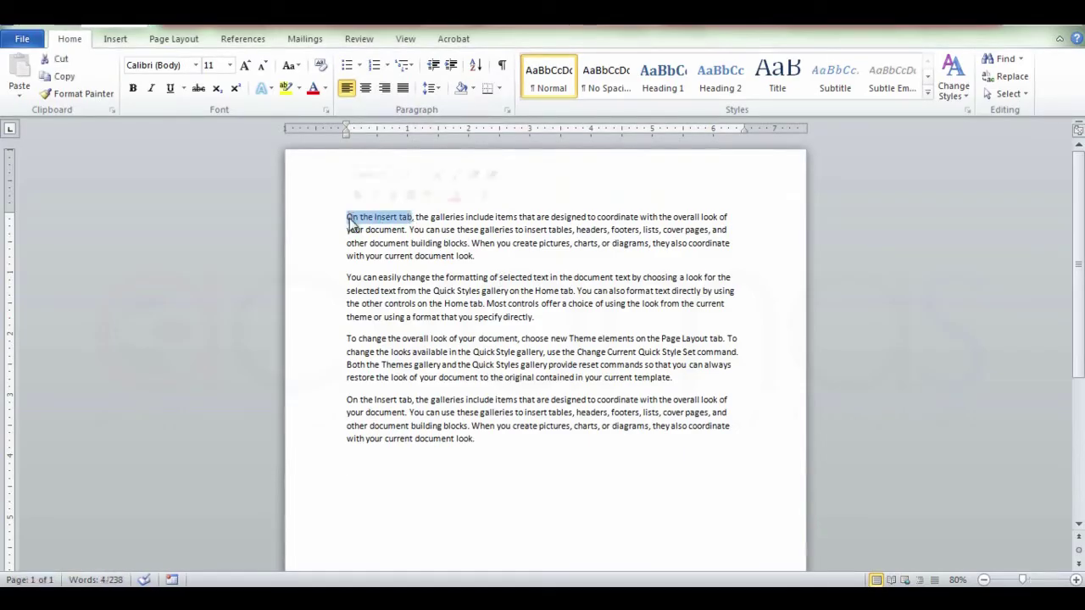
left_click(353, 200)
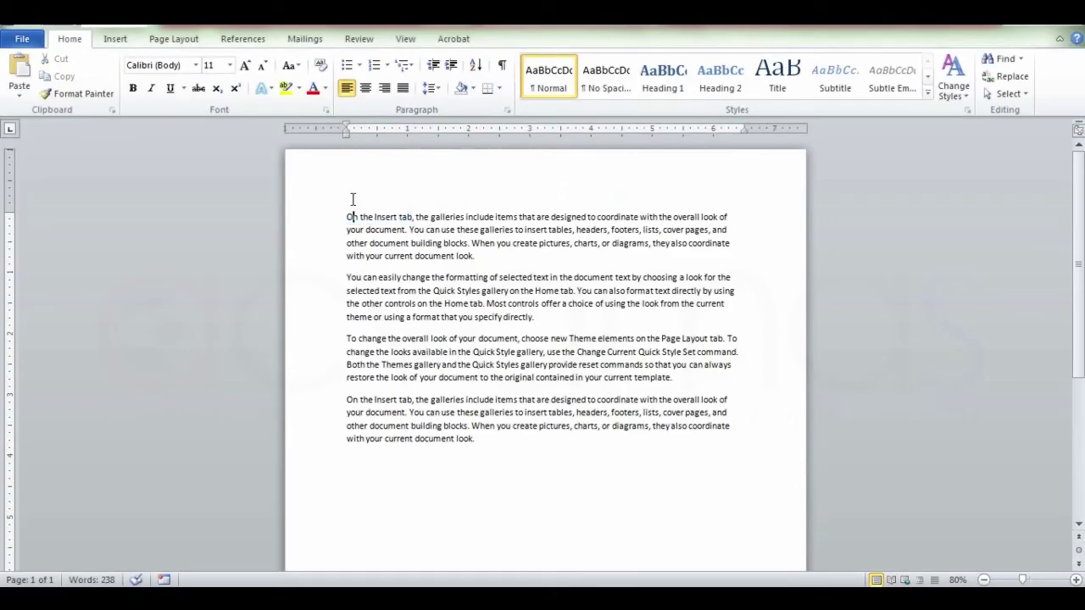
left_click(347, 218)
key("Return")
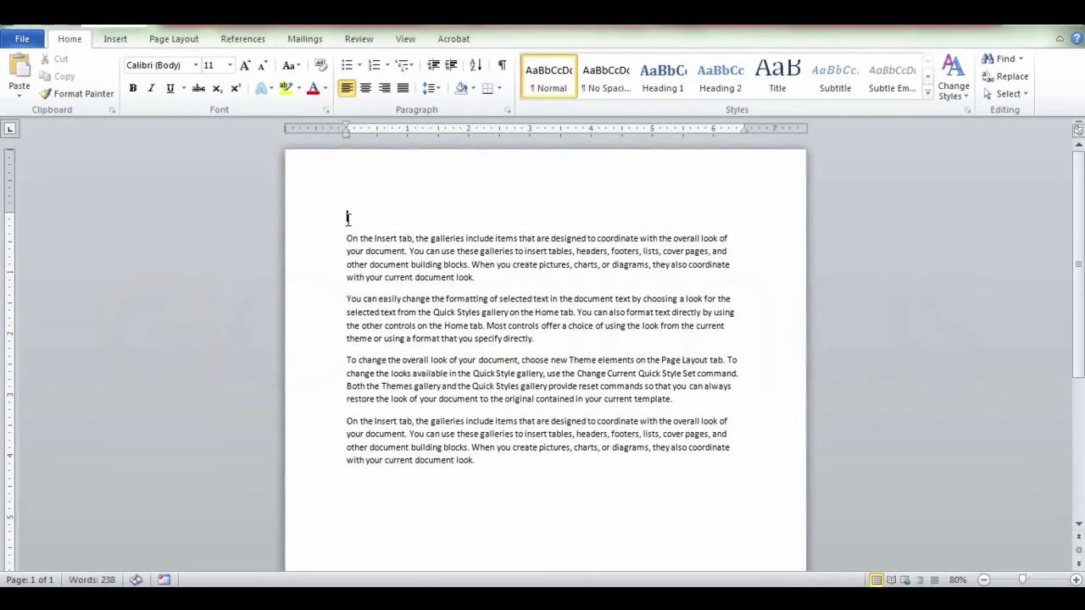
key("ctrl+v")
left_click_drag(419, 216, 351, 210)
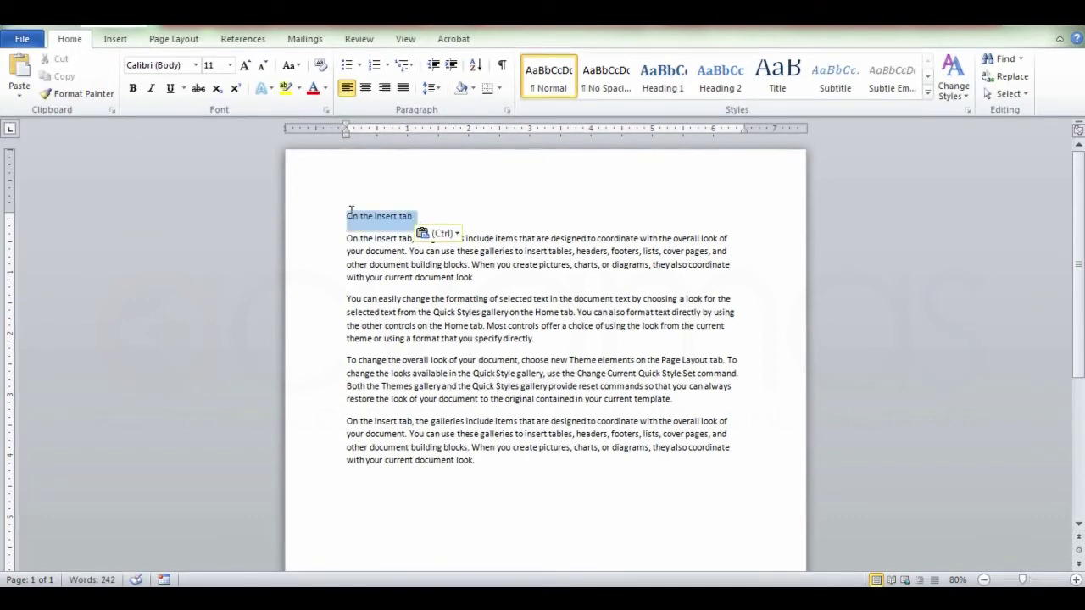
left_click(661, 78)
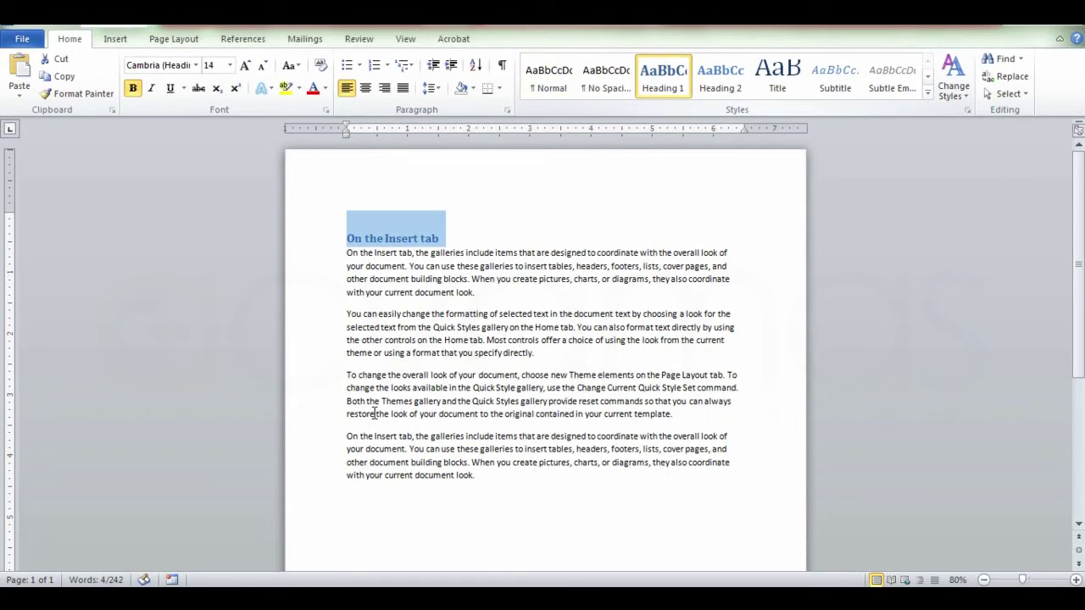
Add Heading 1 titles 'On the Insert tab' after the first and second paragraphs
left_click(481, 303)
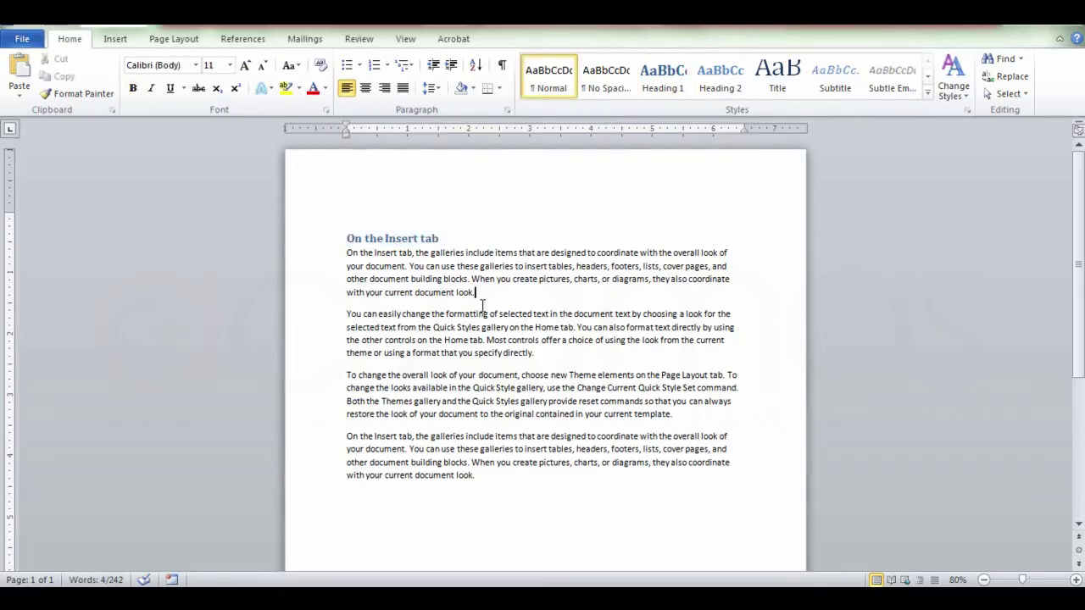
key("Return")
key("ctrl+v")
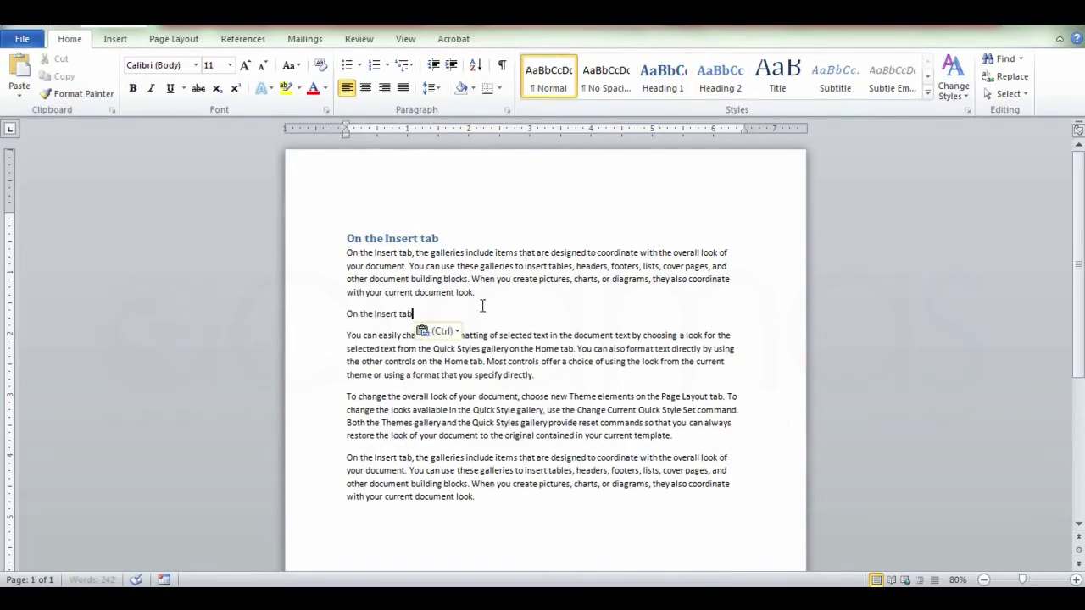
left_click_drag(413, 313, 355, 321)
key("ctrl+c")
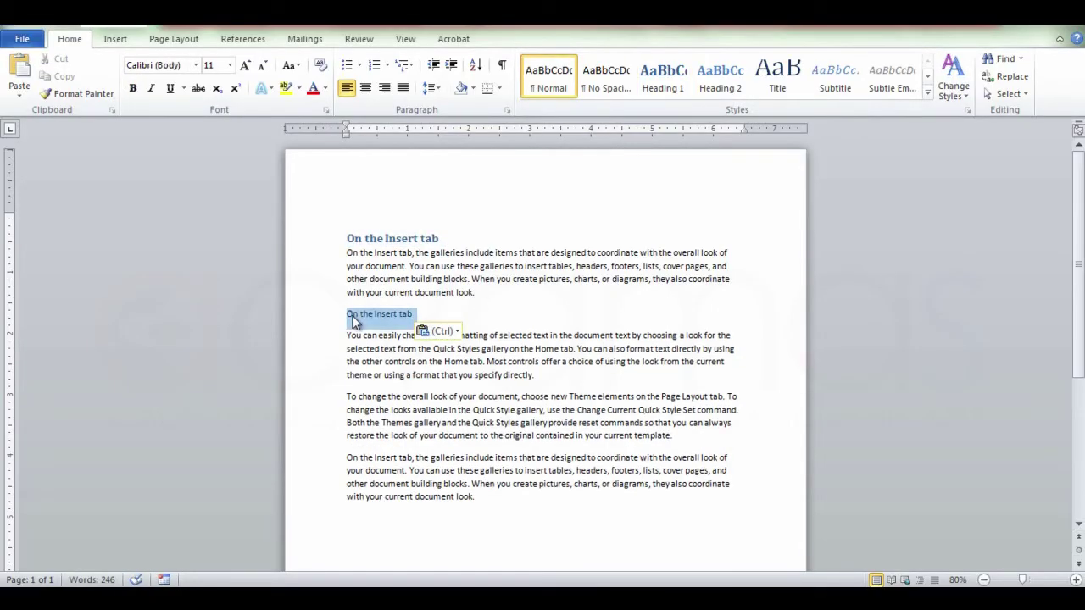
left_click(670, 80)
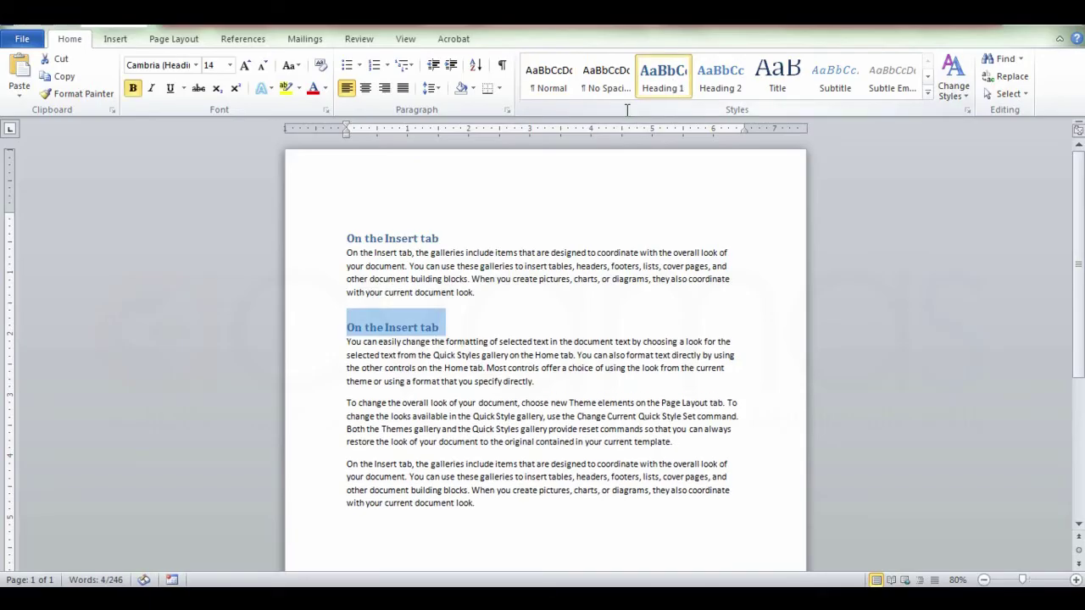
left_click(412, 403)
left_click(545, 381)
key("Return")
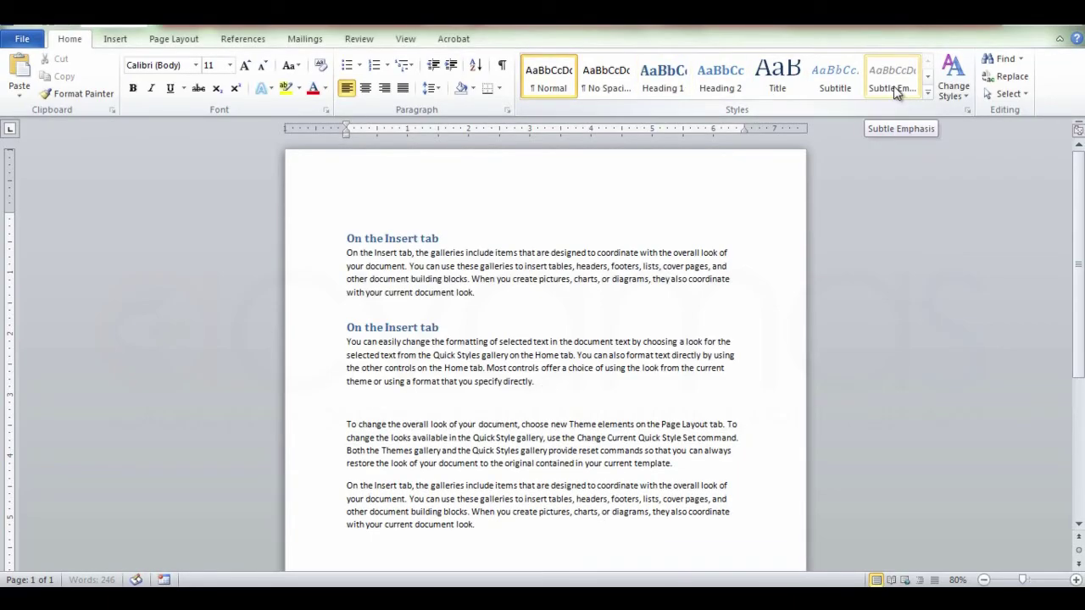
key("ctrl+v")
left_click_drag(416, 402, 353, 412)
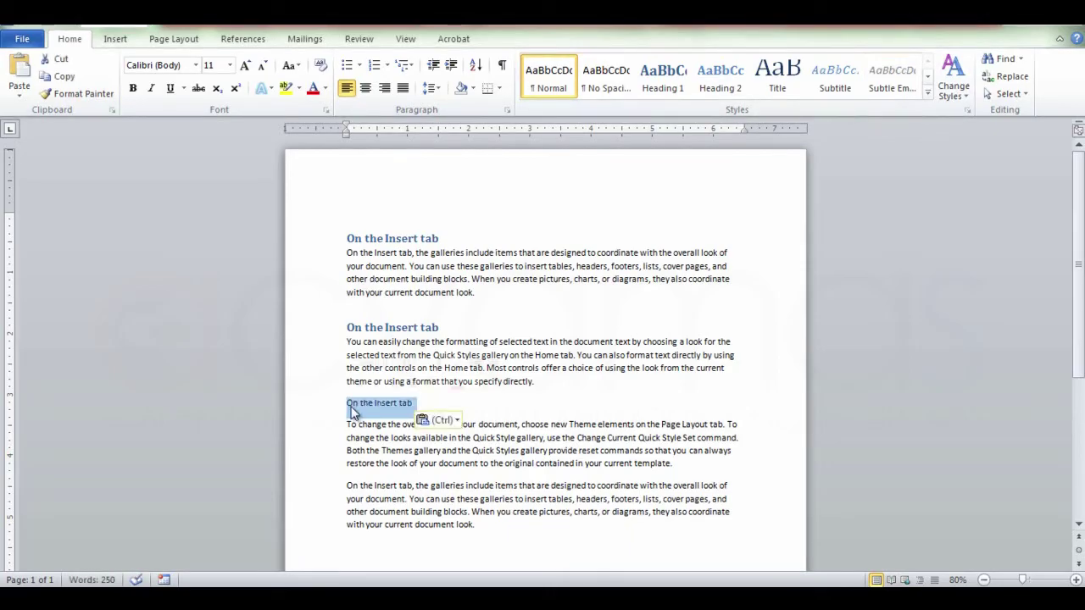
left_click(663, 77)
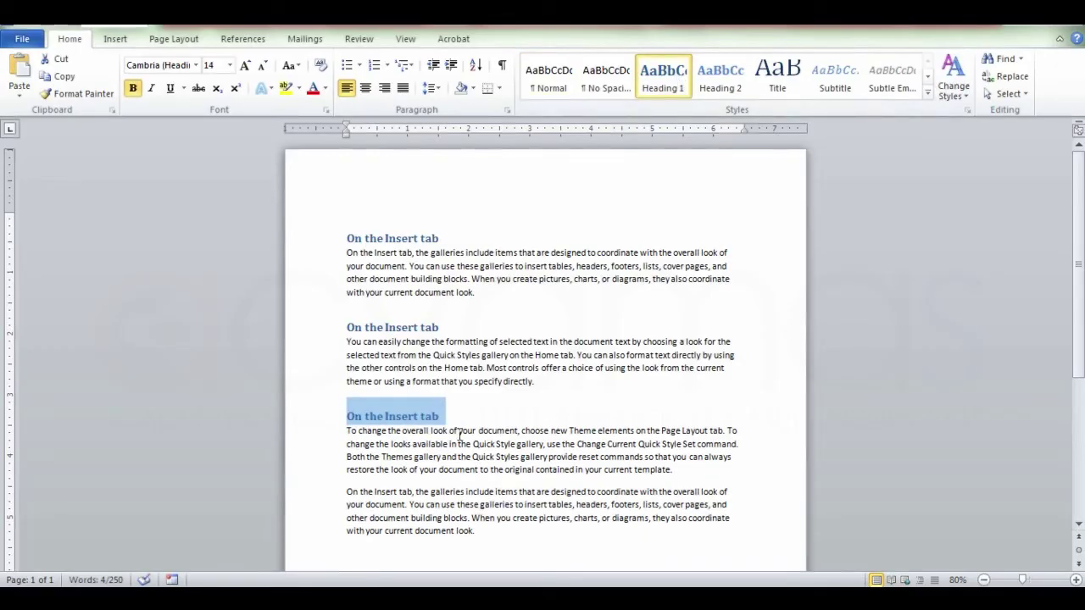
Number the three headings 'On the Insert tab 1', '2' and '3'
left_click(457, 243)
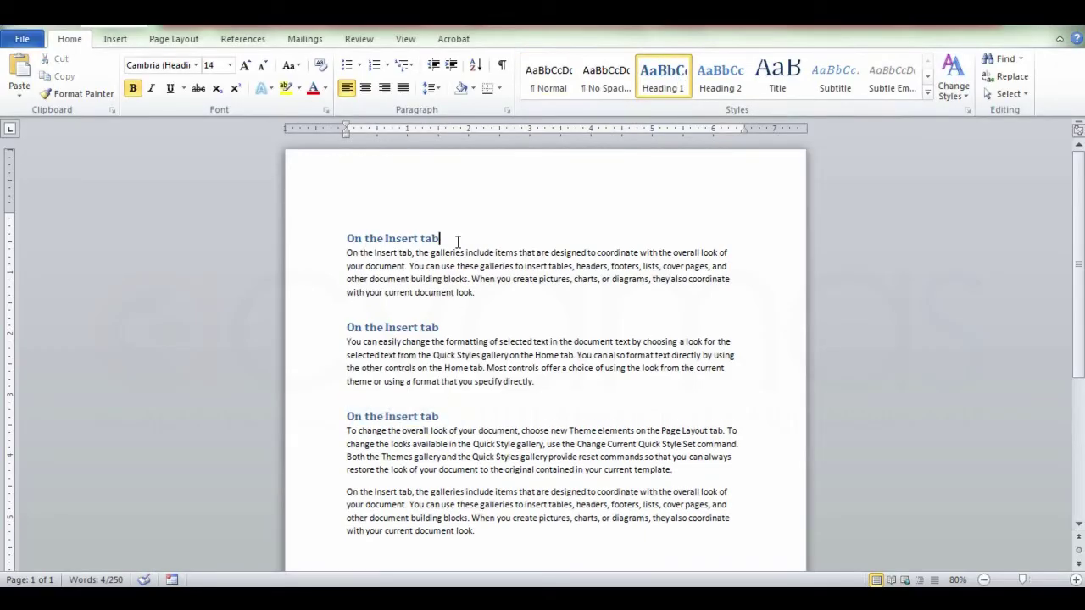
type("1")
left_click(451, 328)
type("2")
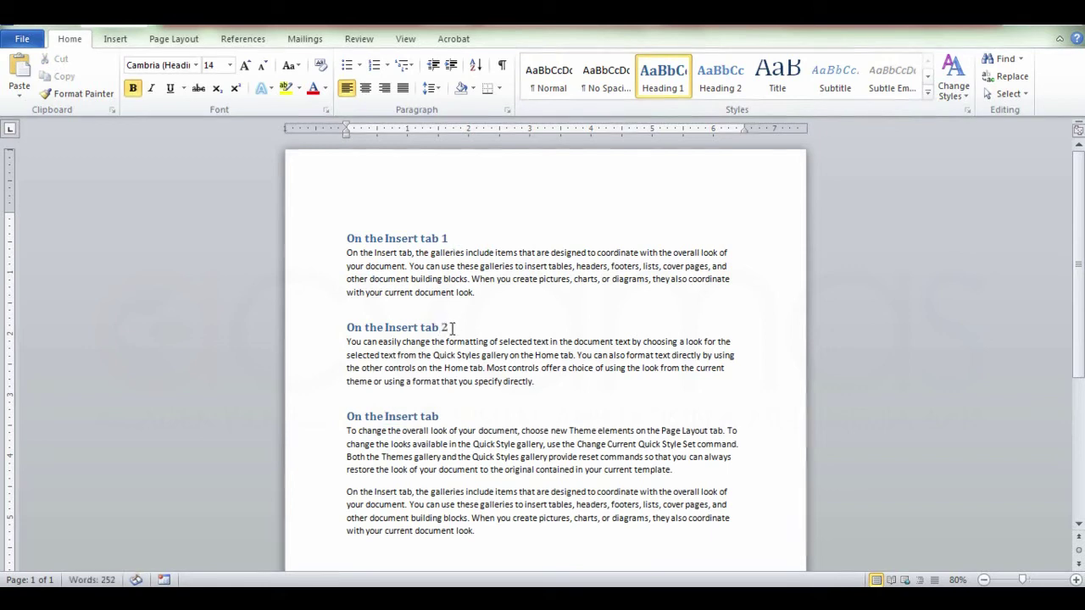
left_click(454, 414)
type("3")
Switch to Outline view, collapse all three headings, then re-expand heading 2
left_click(920, 580)
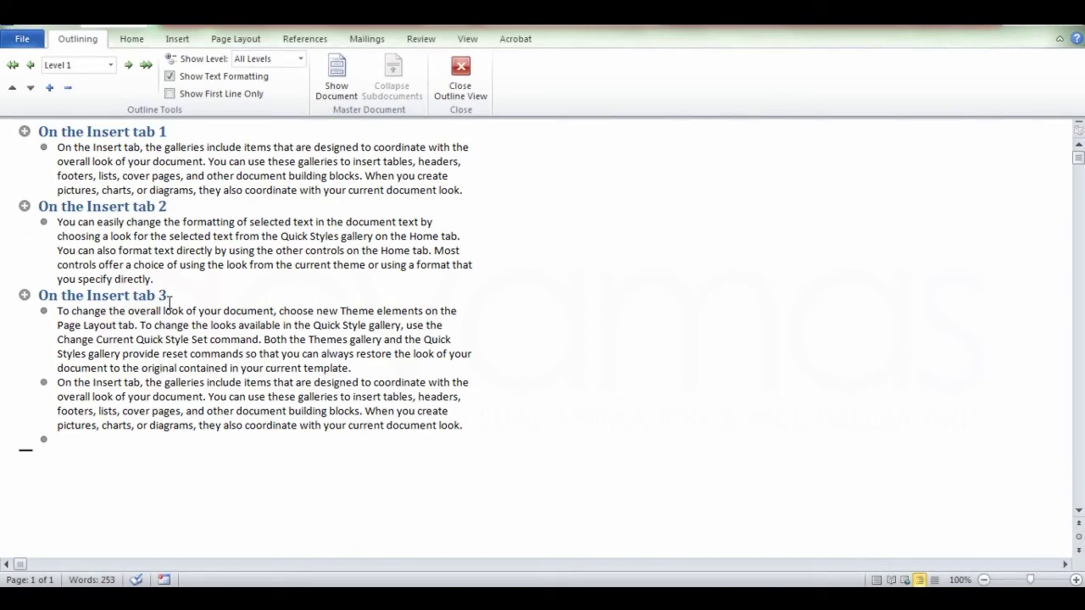
double_click(24, 130)
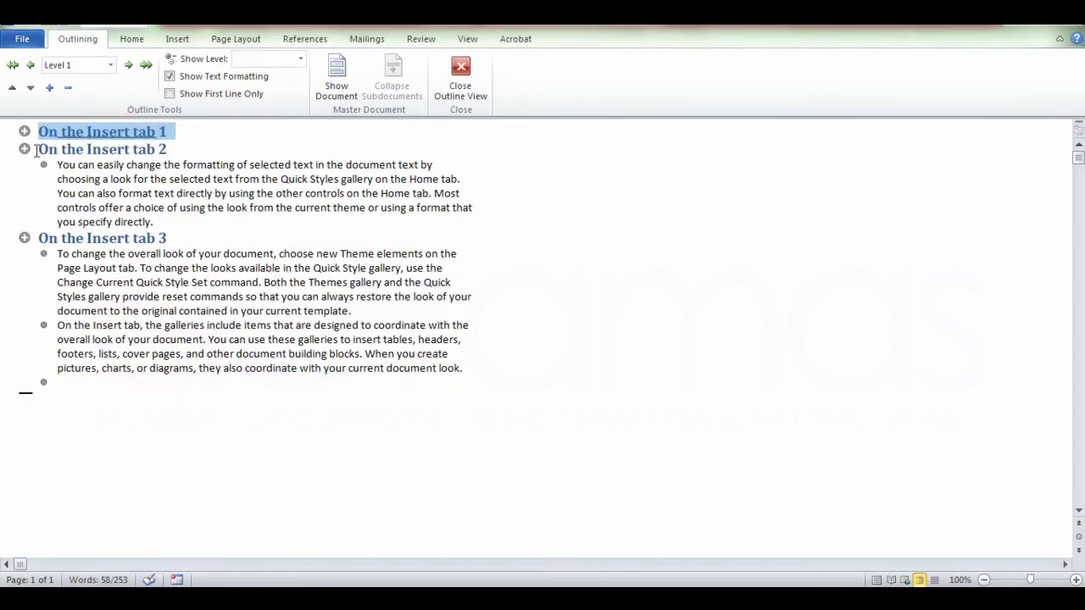
double_click(24, 149)
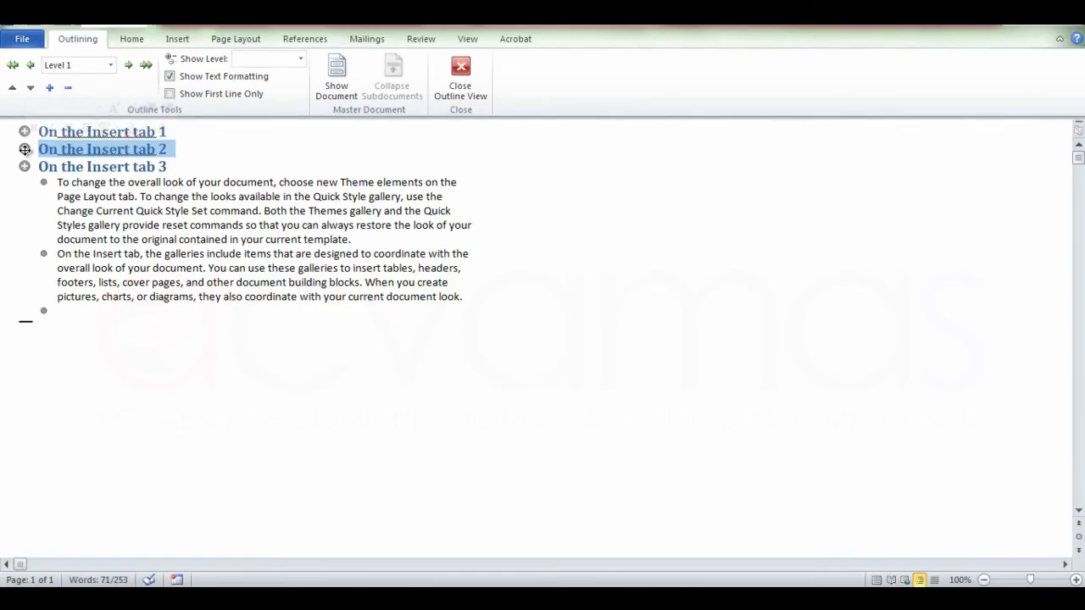
double_click(25, 167)
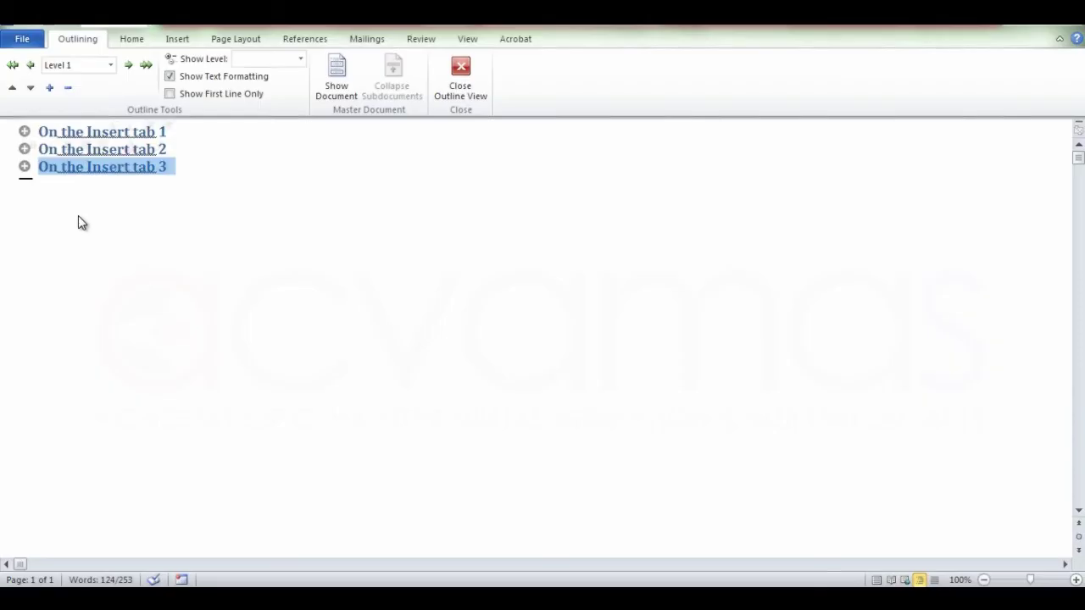
double_click(24, 150)
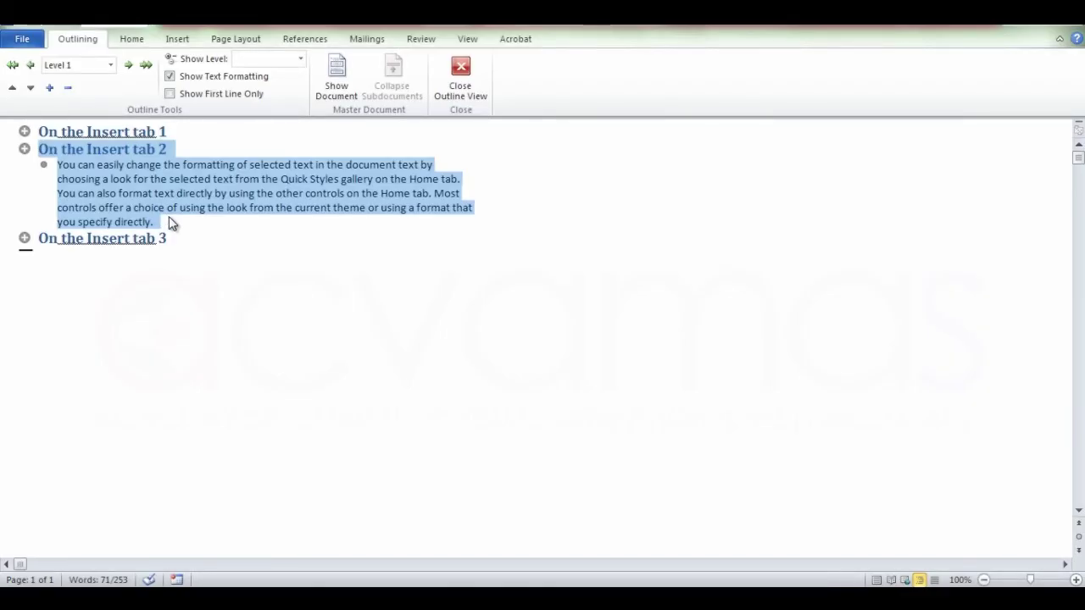
Try Draft, Full Screen Reading and Outline views, finishing back in Print Layout view
left_click(461, 72)
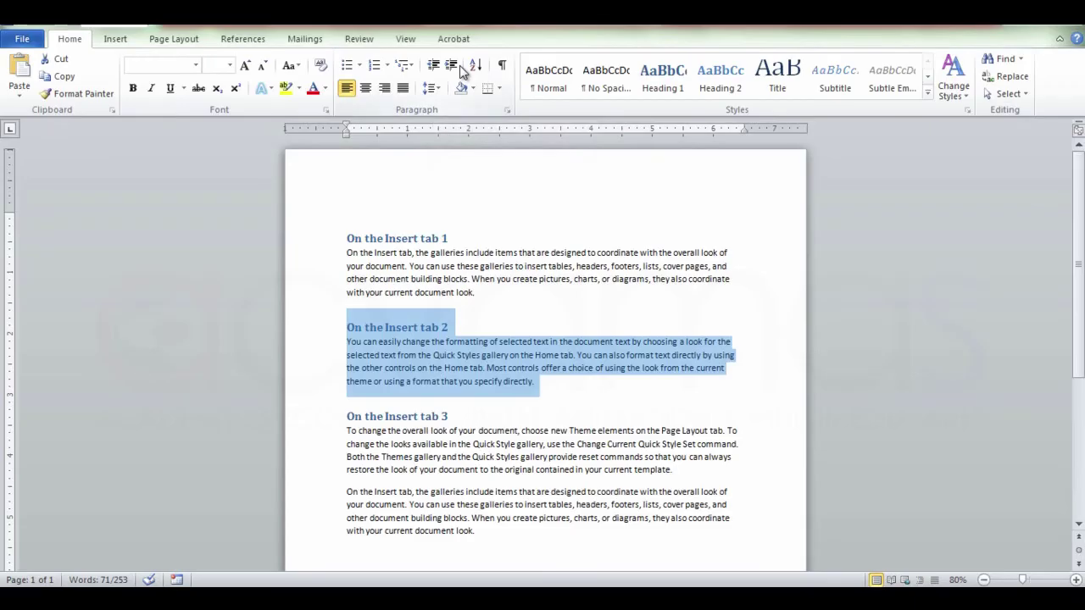
left_click(935, 582)
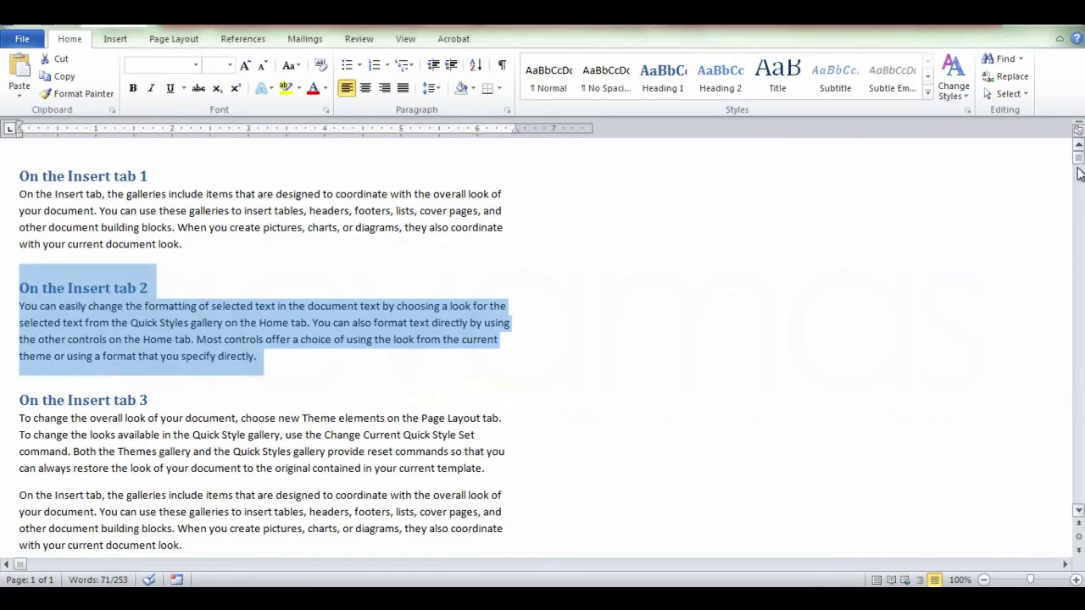
mouse_move(1078, 159)
left_mouse_down()
mouse_move(1082, 201)
mouse_move(1081, 159)
left_mouse_up()
left_click(891, 584)
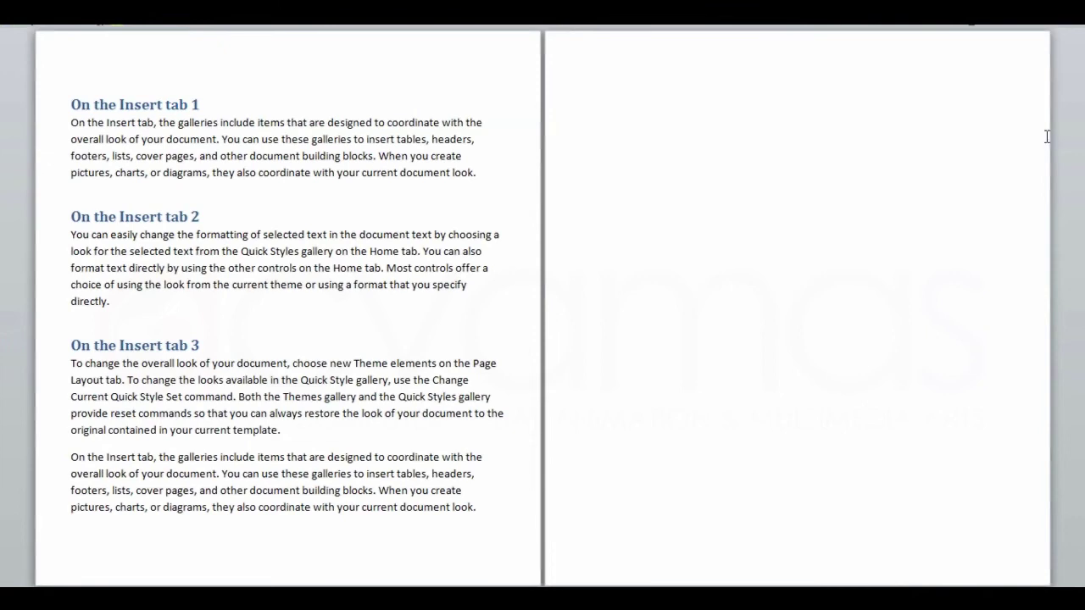
left_click(1060, 32)
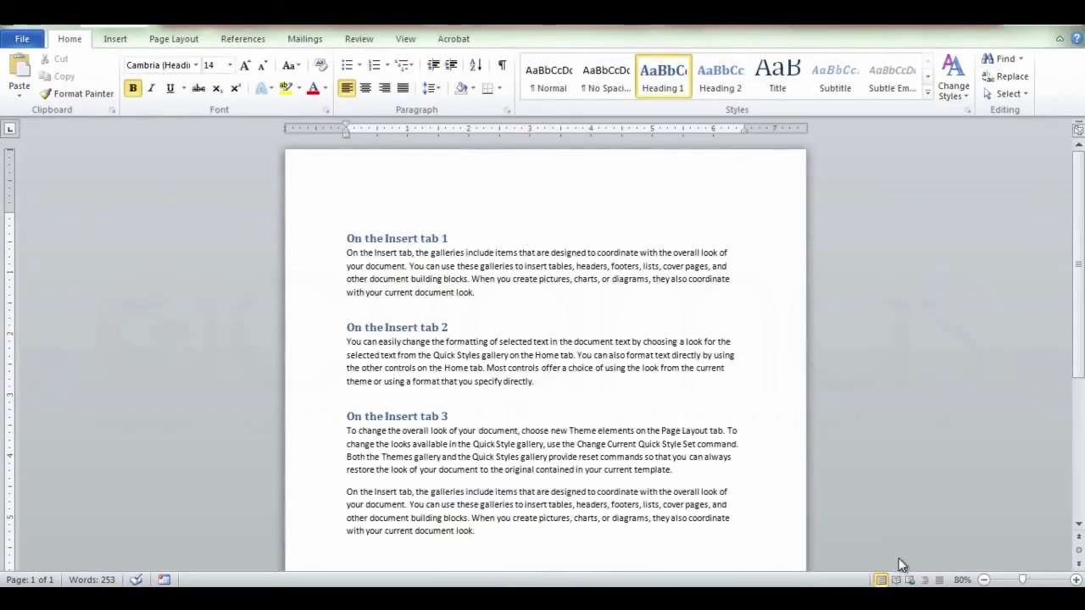
left_click(925, 580)
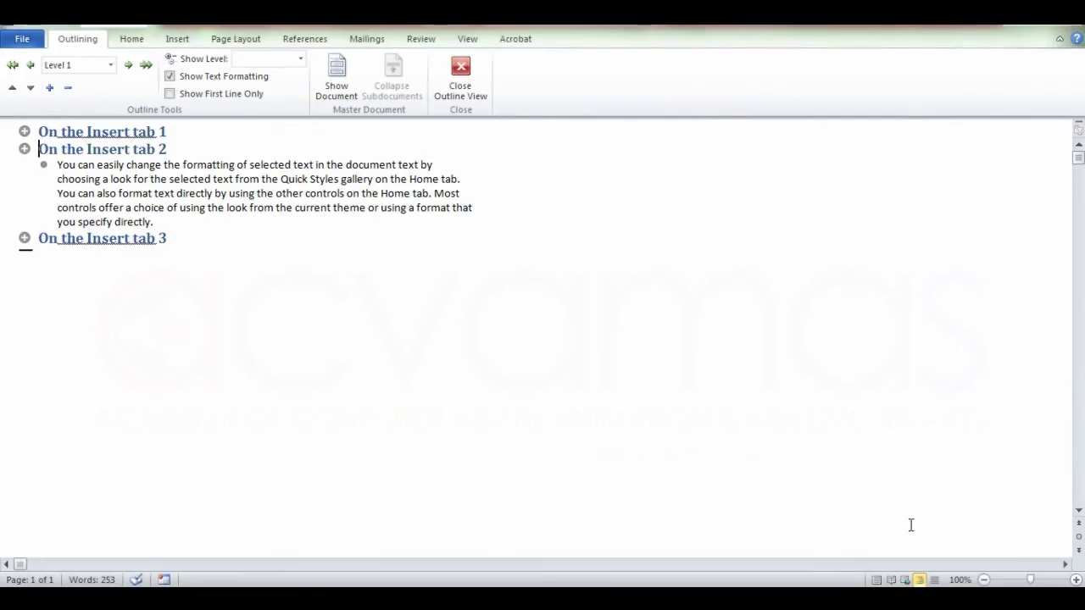
left_click(458, 71)
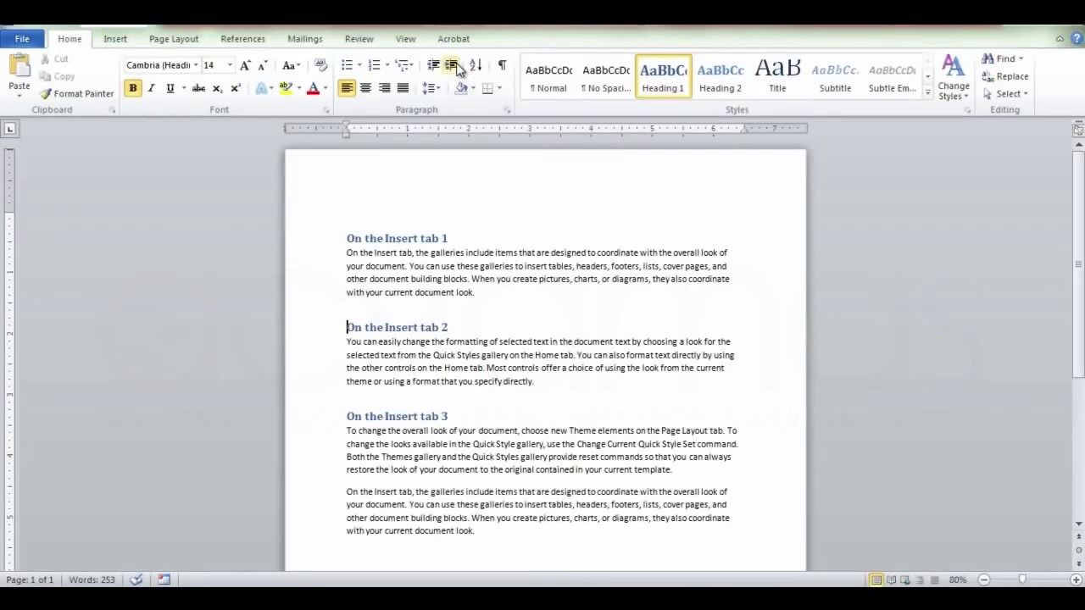
left_click(857, 518)
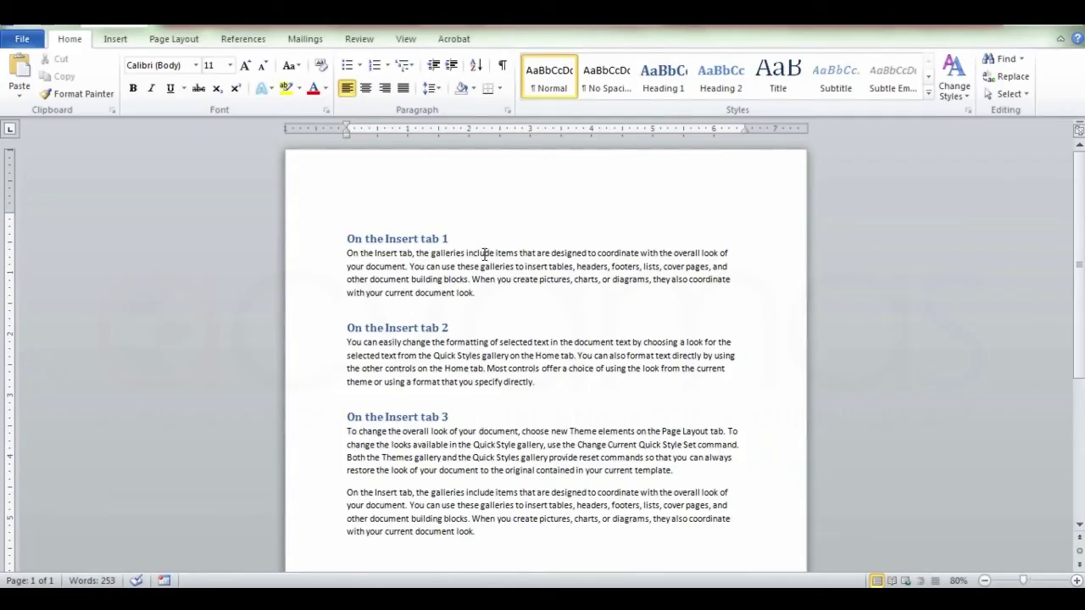
Misspell 'include' as 'inclde' in the first paragraph, then fix it via the proofing suggestion
key("Delete")
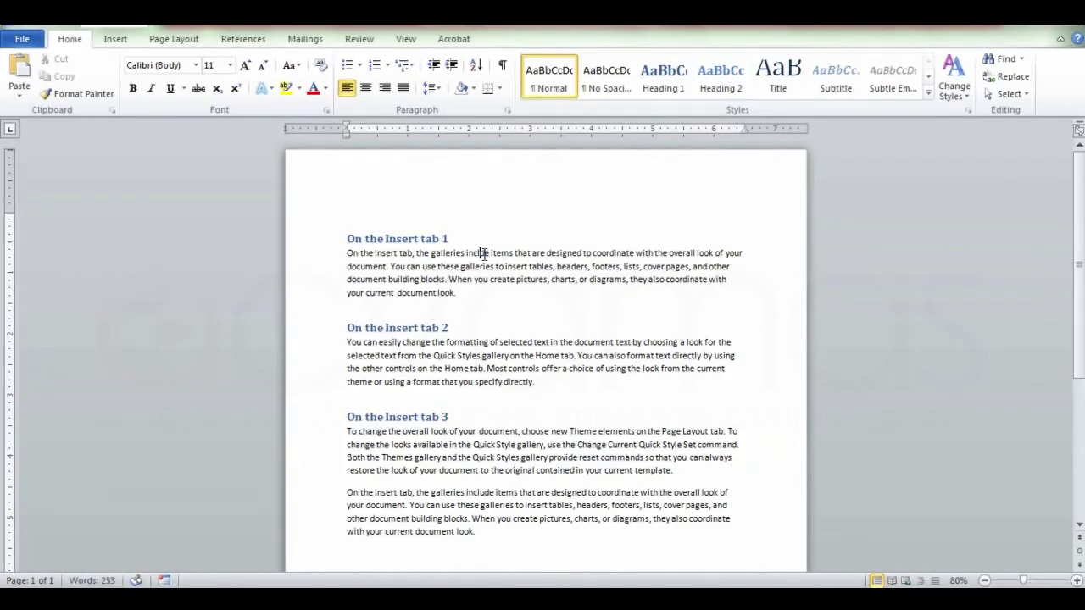
left_click(483, 289)
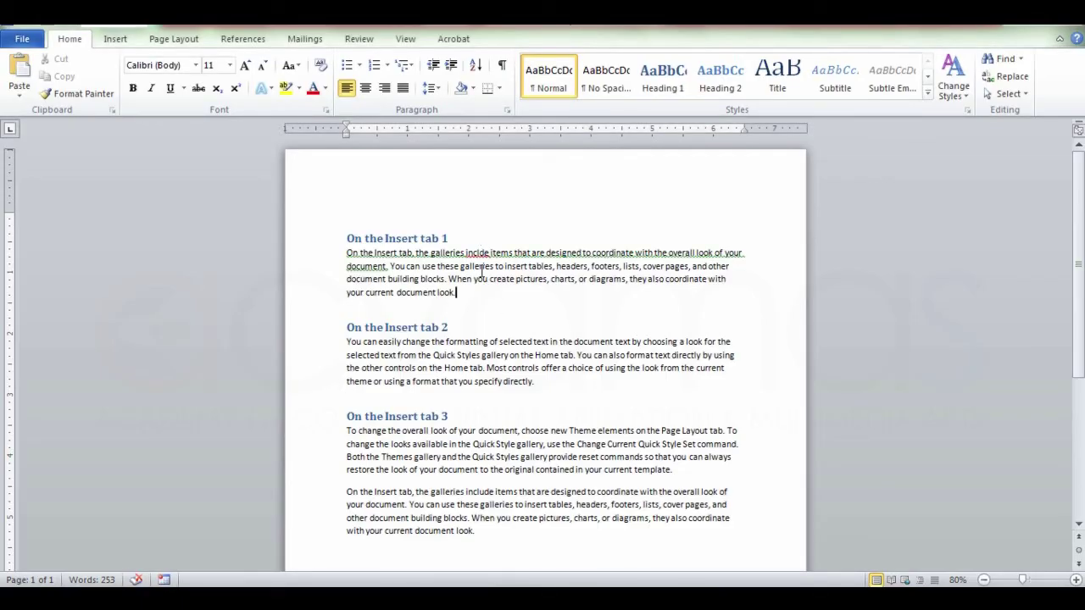
left_click(137, 580)
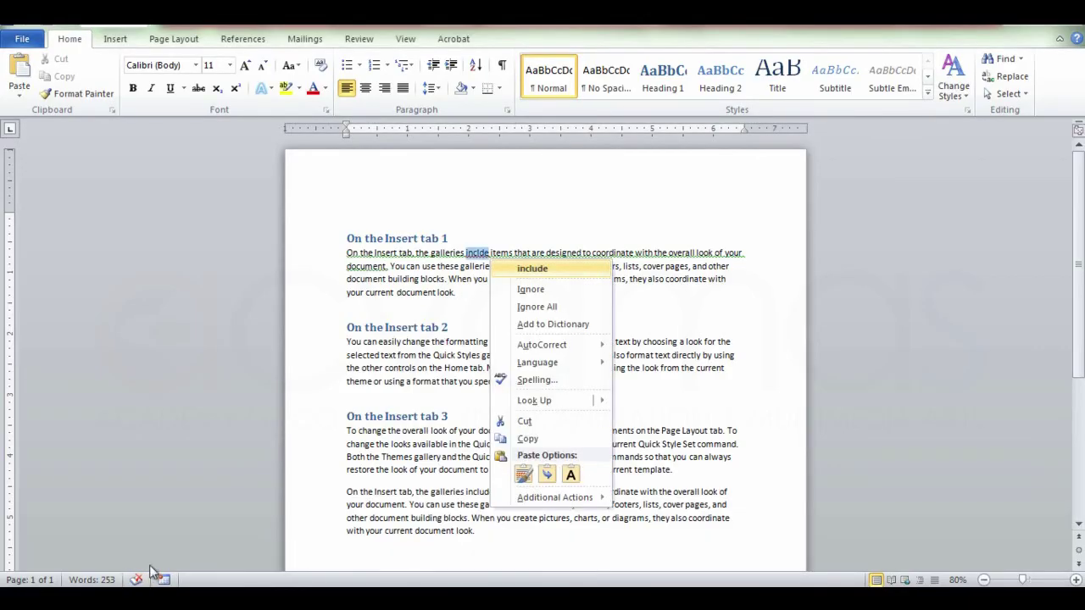
left_click(543, 270)
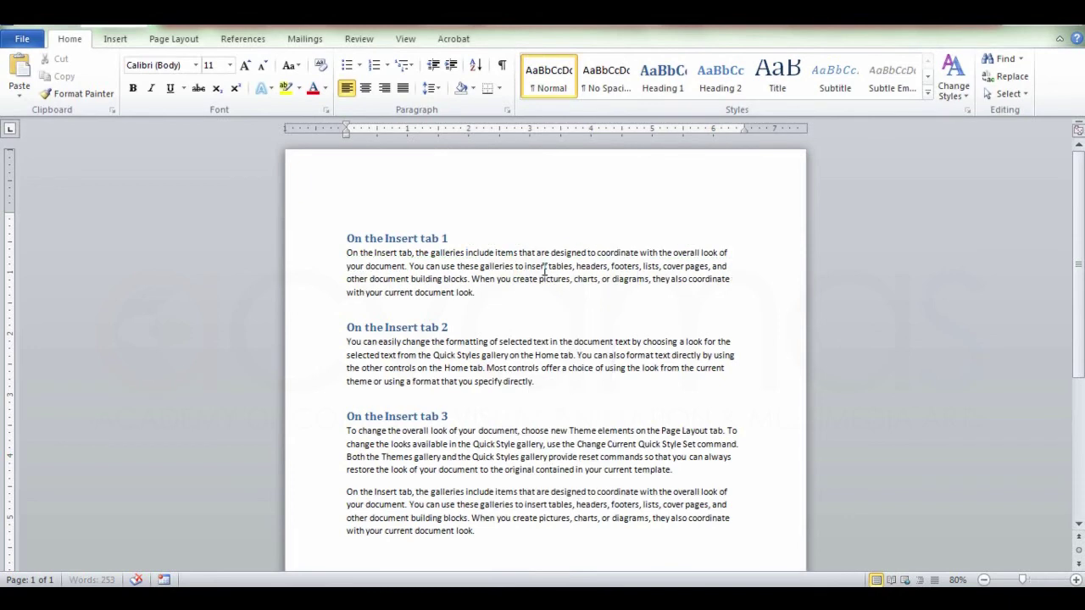